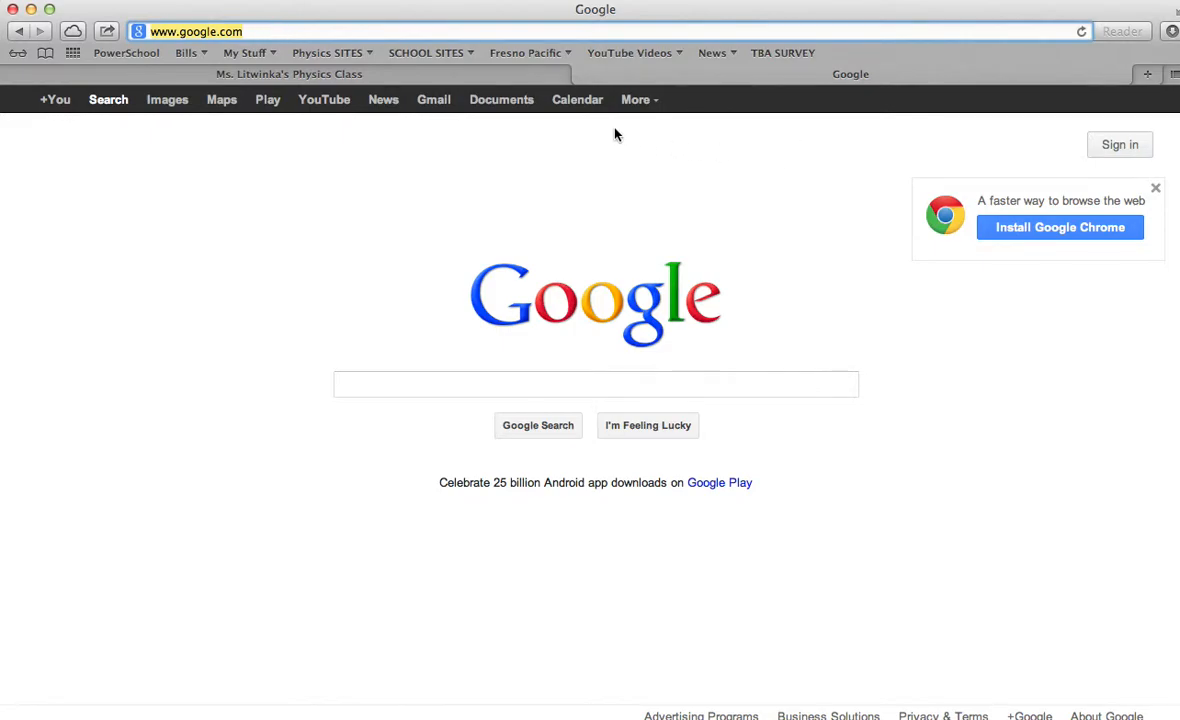
- Open Google Sites from Google's full product list and sign in with the saved account
left_click(641, 105)
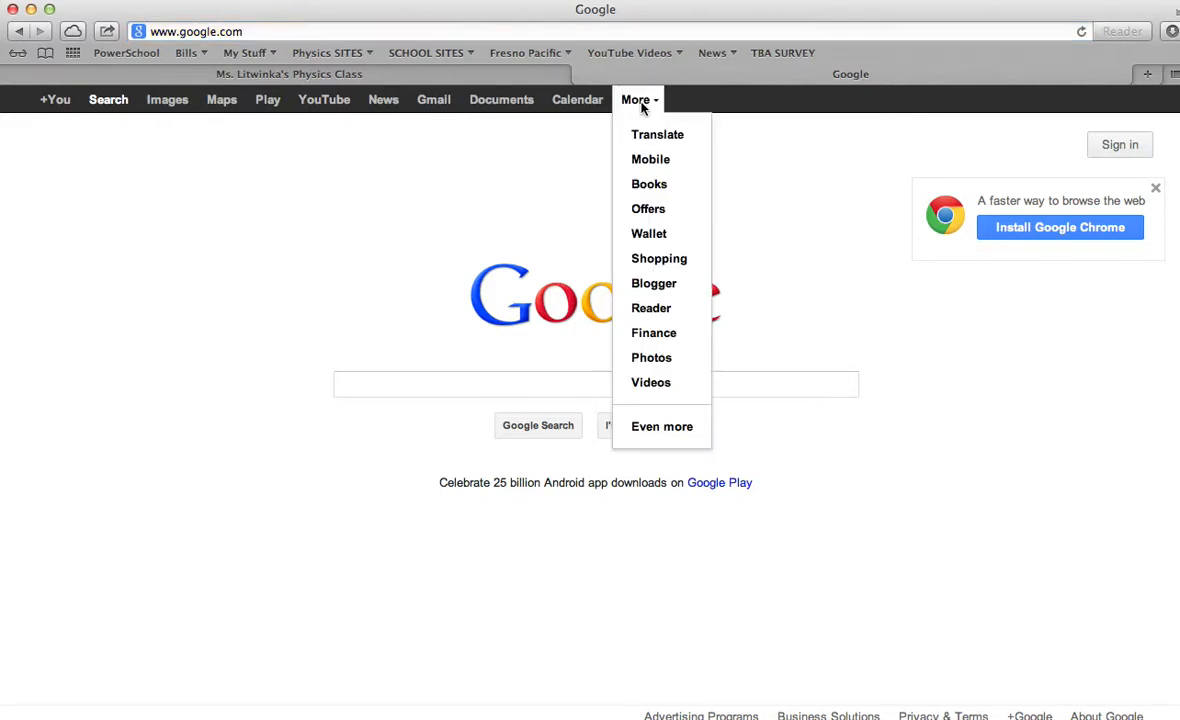
left_click(651, 428)
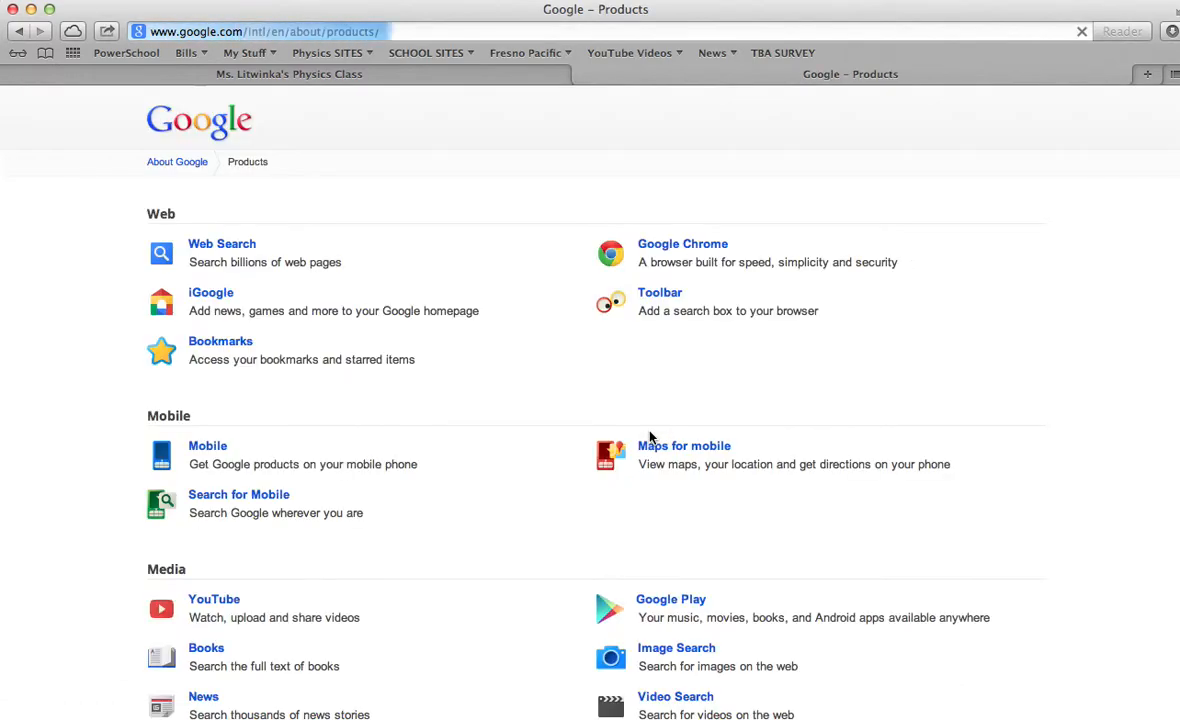
scroll(646, 352, "down", 5)
scroll(645, 352, "down", 6)
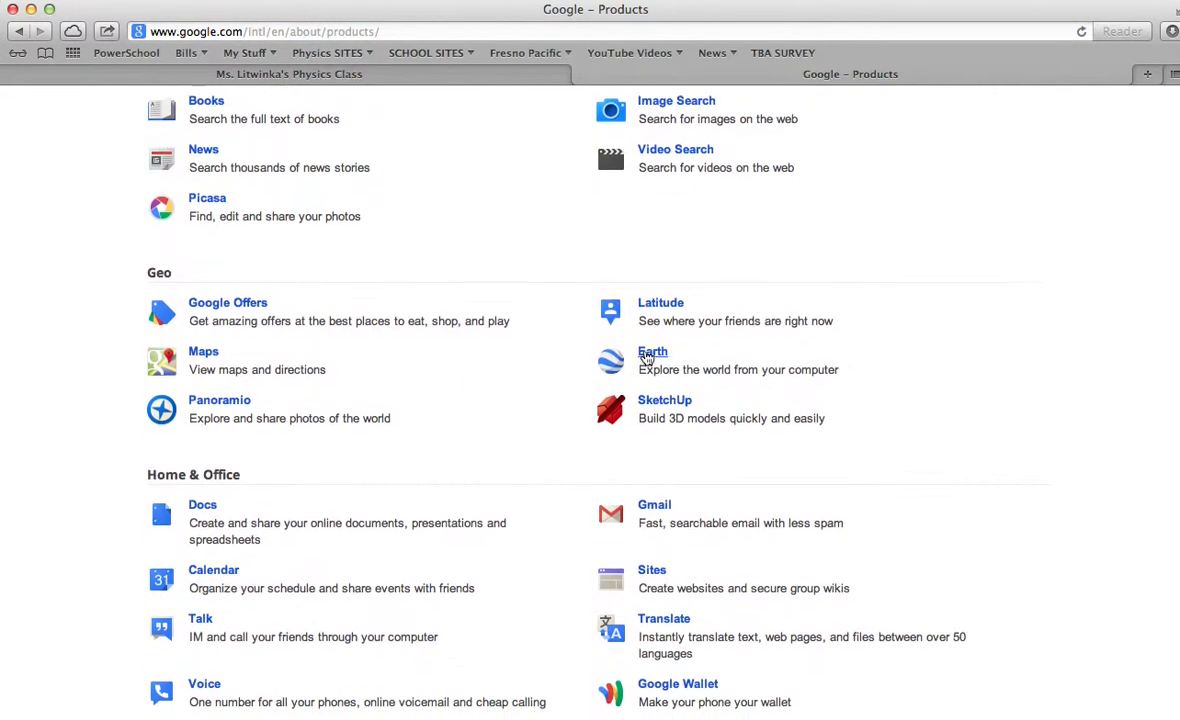
left_click(651, 389)
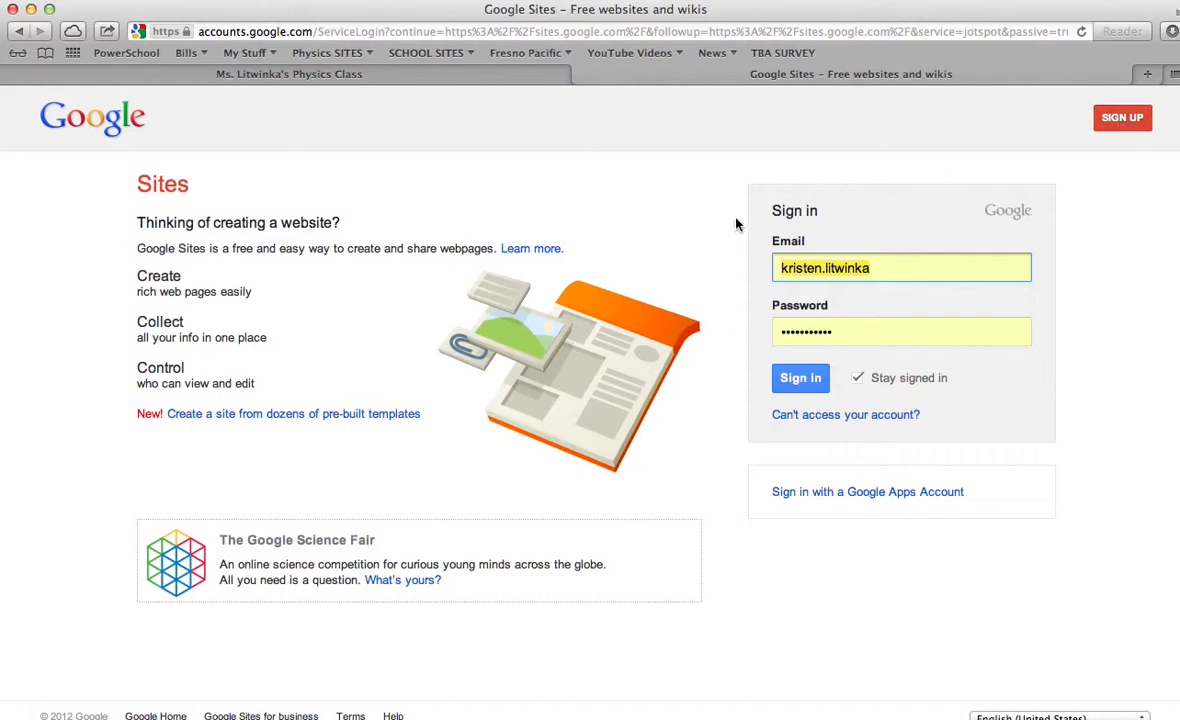
left_click(799, 379)
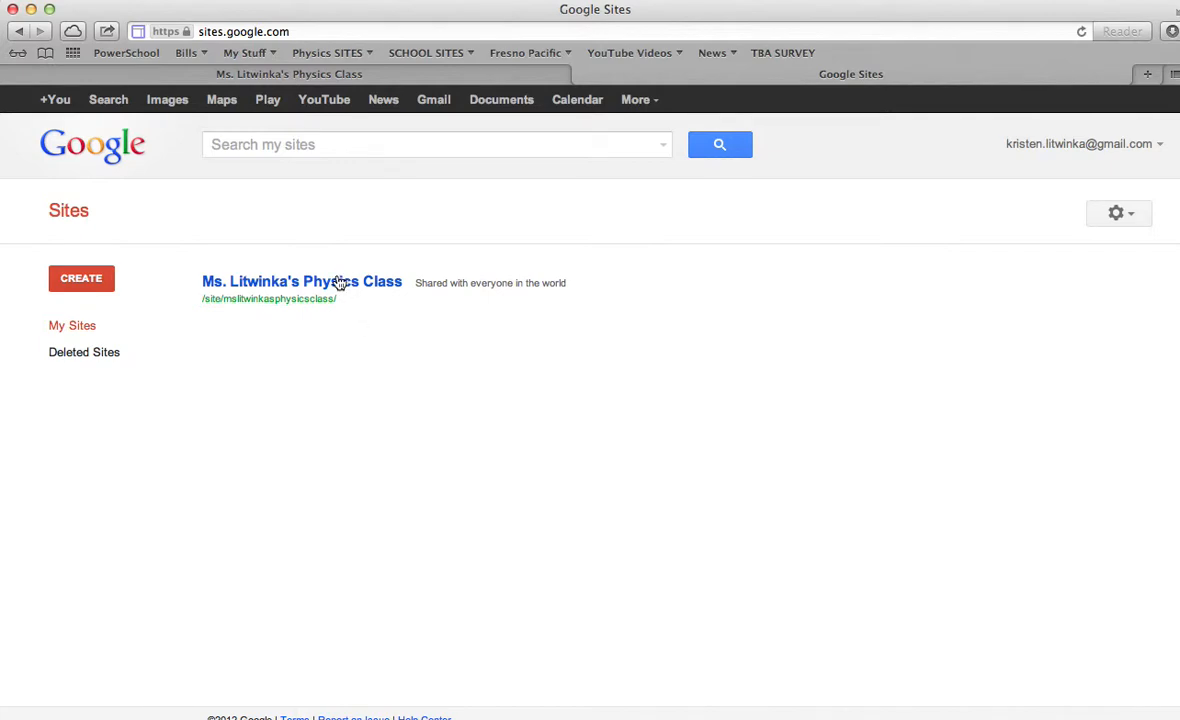
- Start creating a new site based on the Soccer team template
left_click(61, 285)
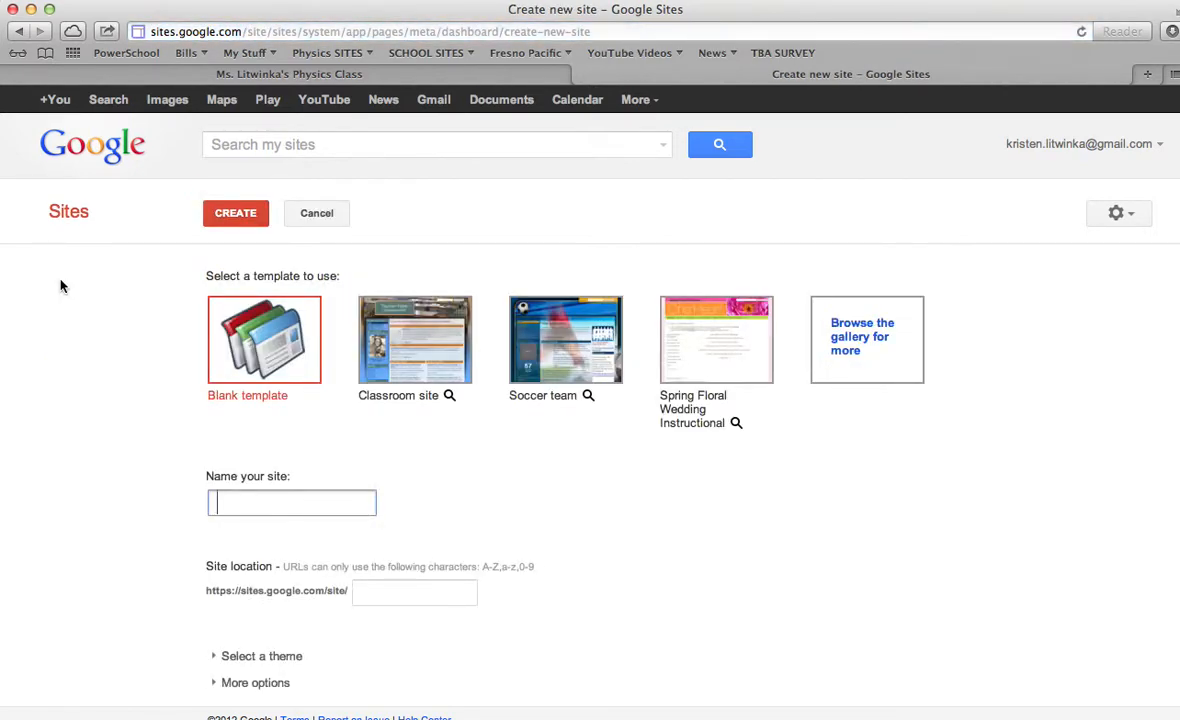
left_click(572, 359)
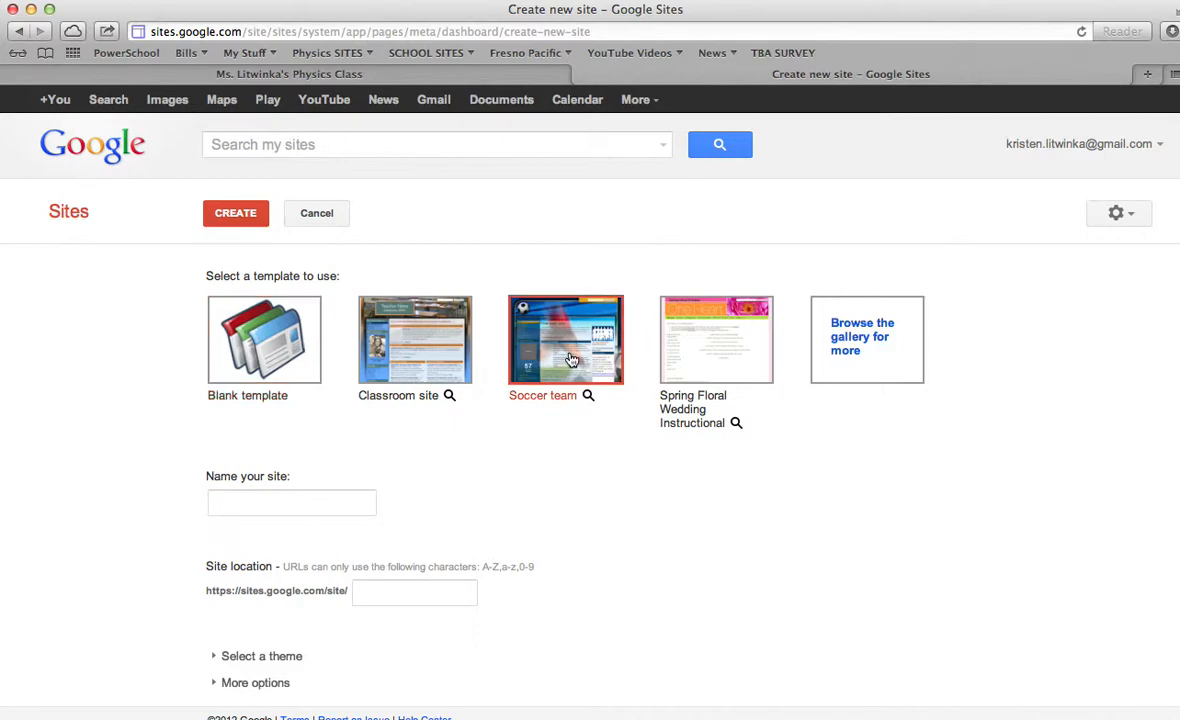
scroll(529, 450, "down", 3)
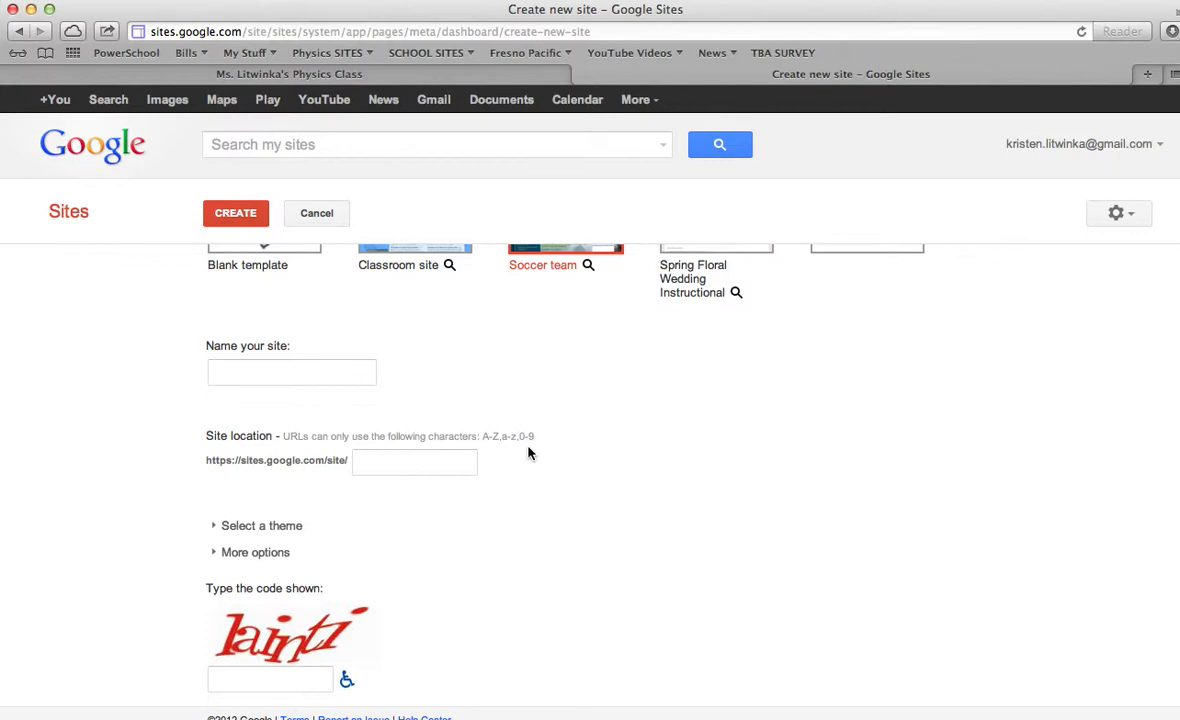
- Expand the theme choices for the new site and look through all available themes
left_click(222, 526)
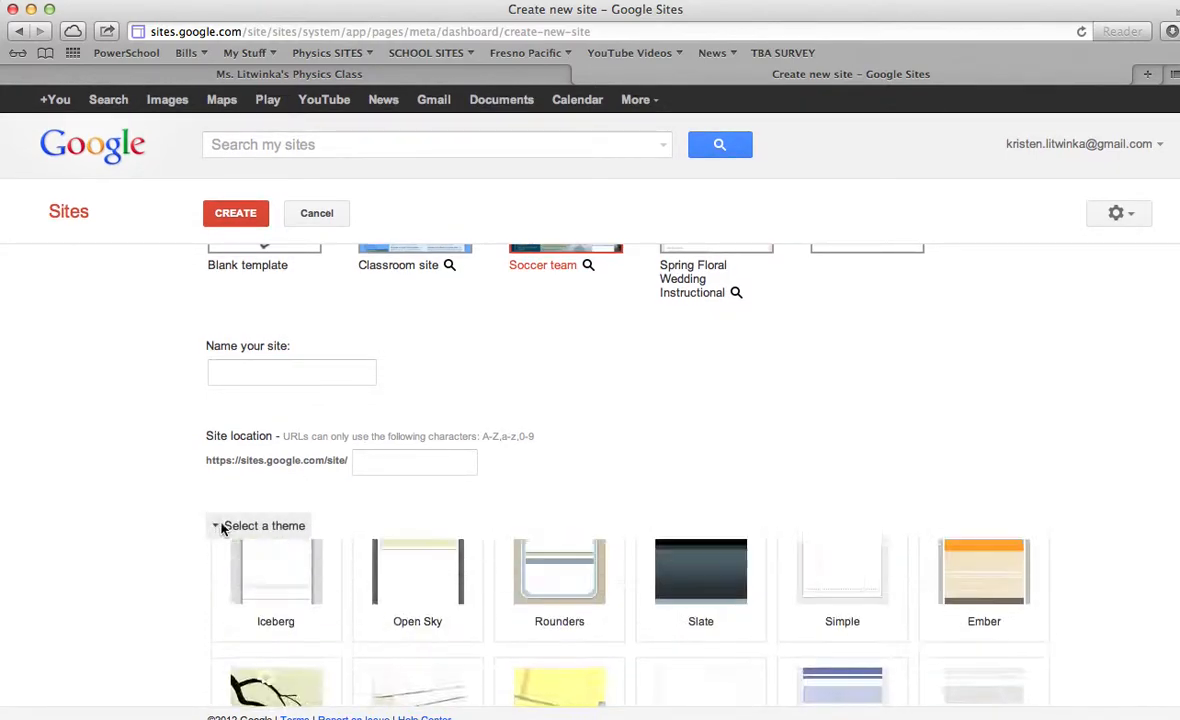
scroll(745, 514, "down", 10)
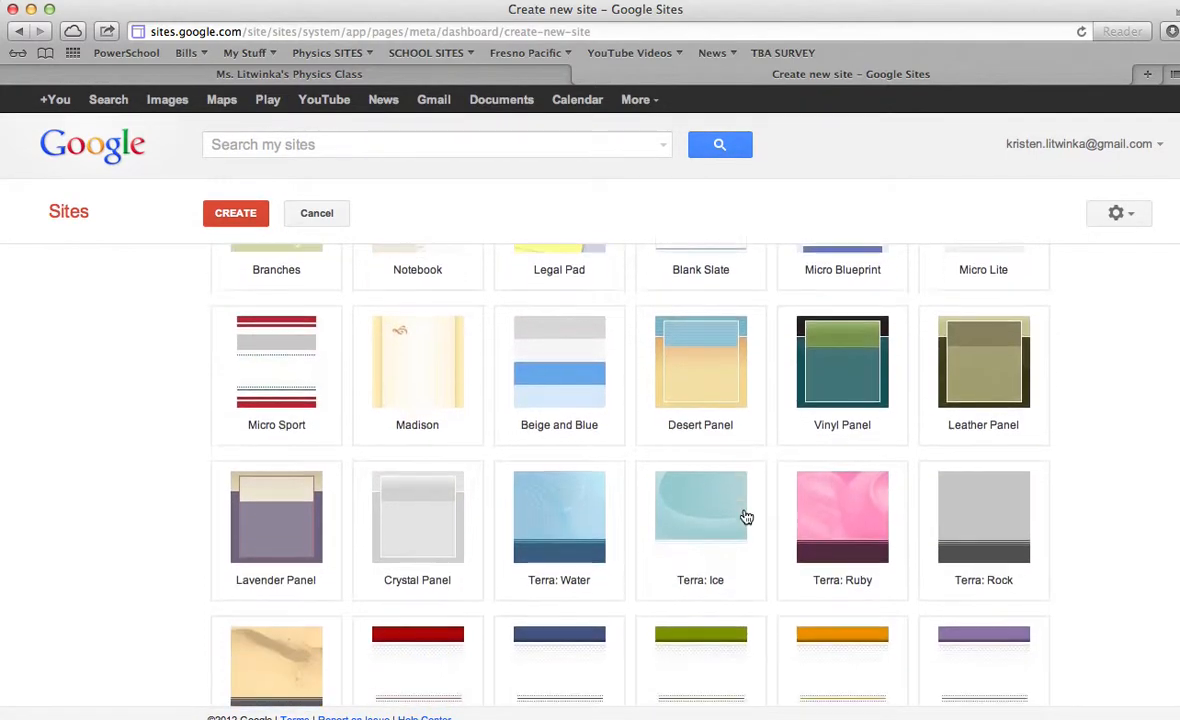
scroll(745, 516, "down", 10)
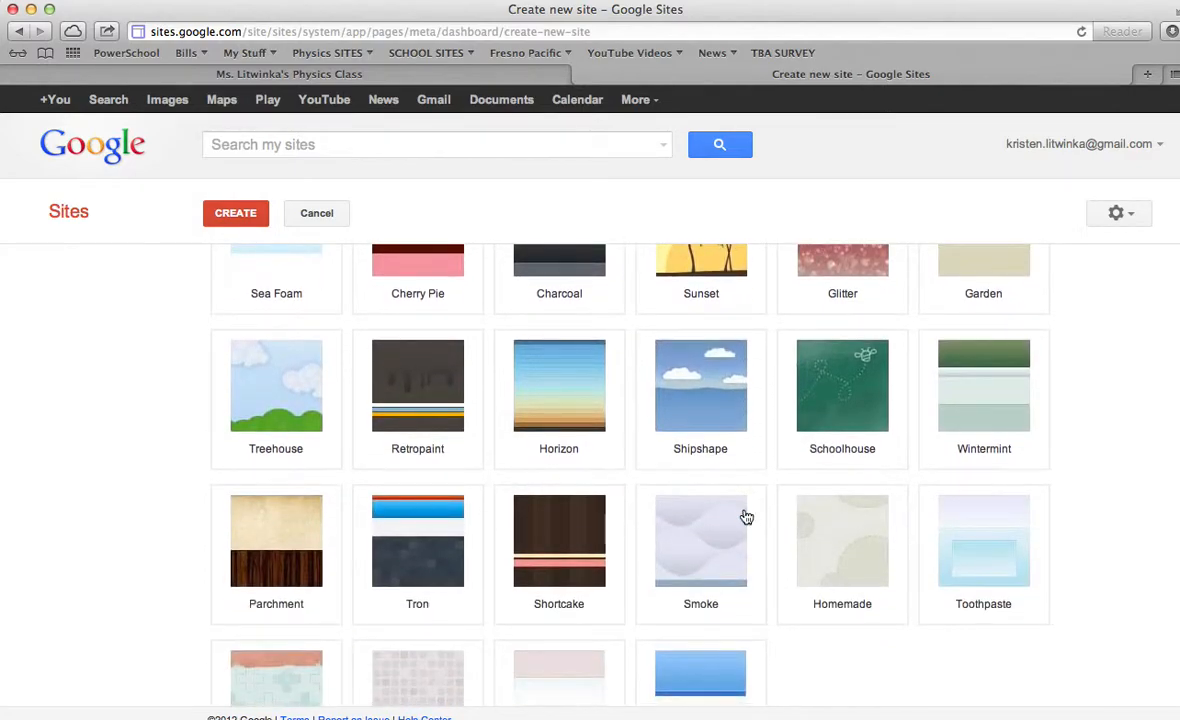
scroll(745, 516, "down", 3)
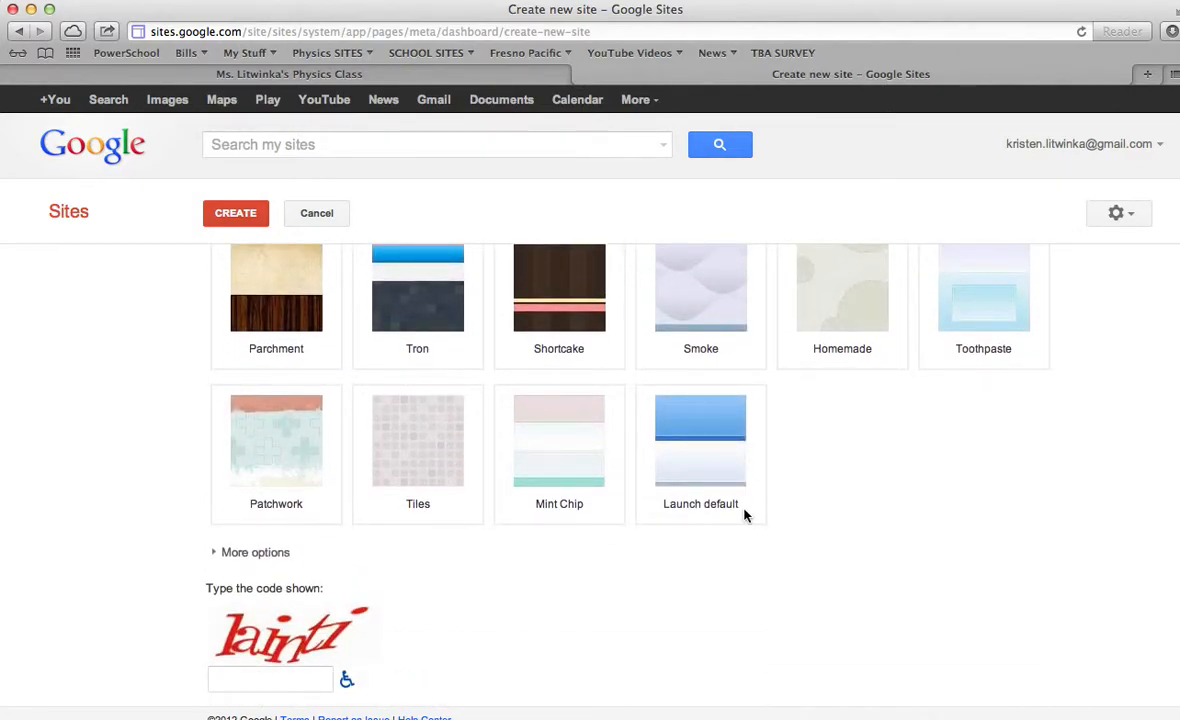
scroll(745, 516, "up", 15)
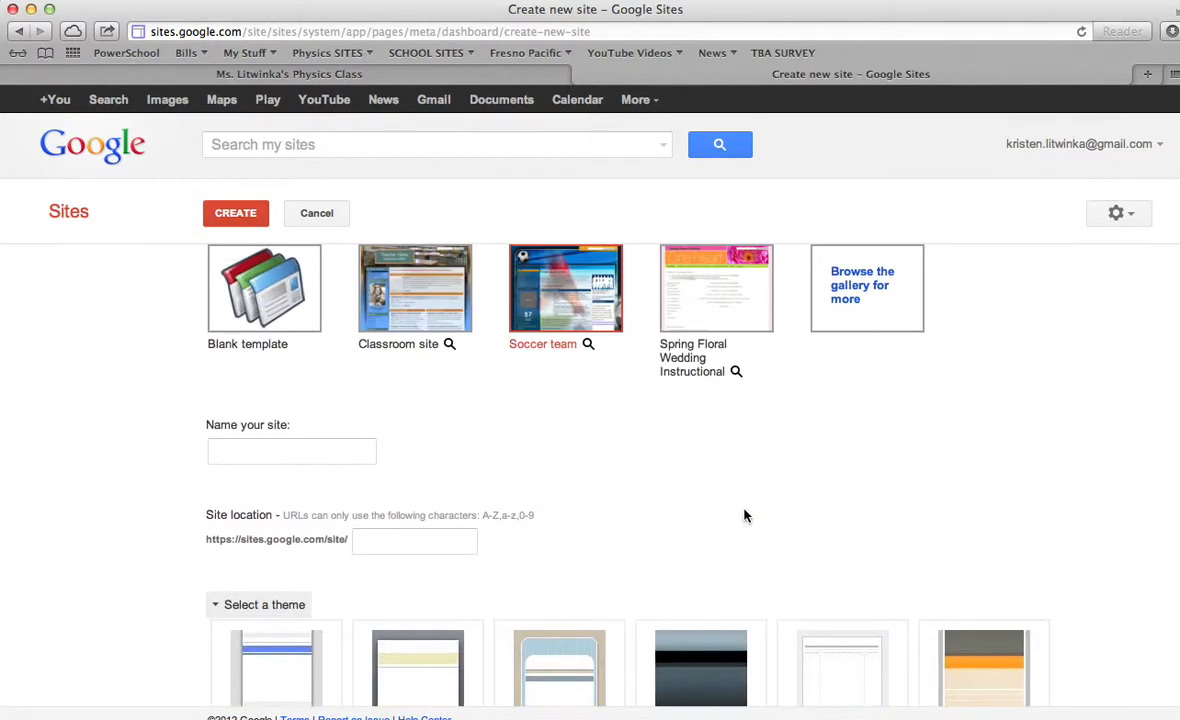
- Name the site "Norsemen Softball!" and keep norsemensoftball as its site location
left_click(246, 448)
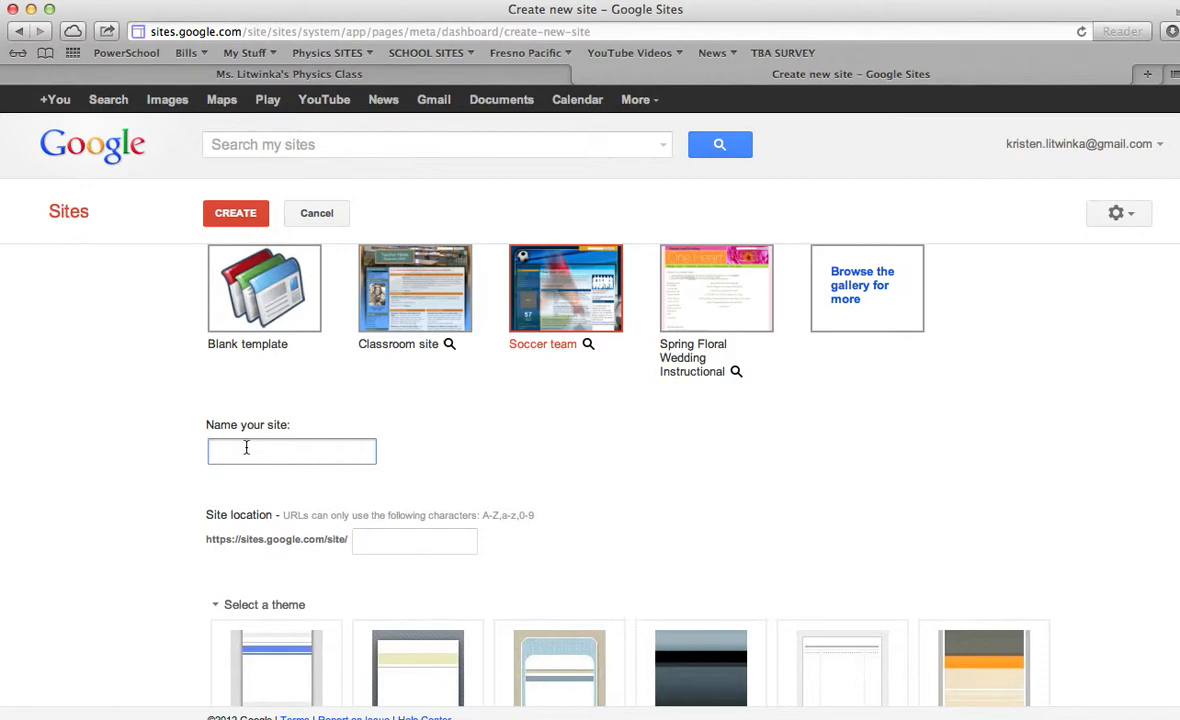
left_click(246, 448)
type("Norsemen Softball!")
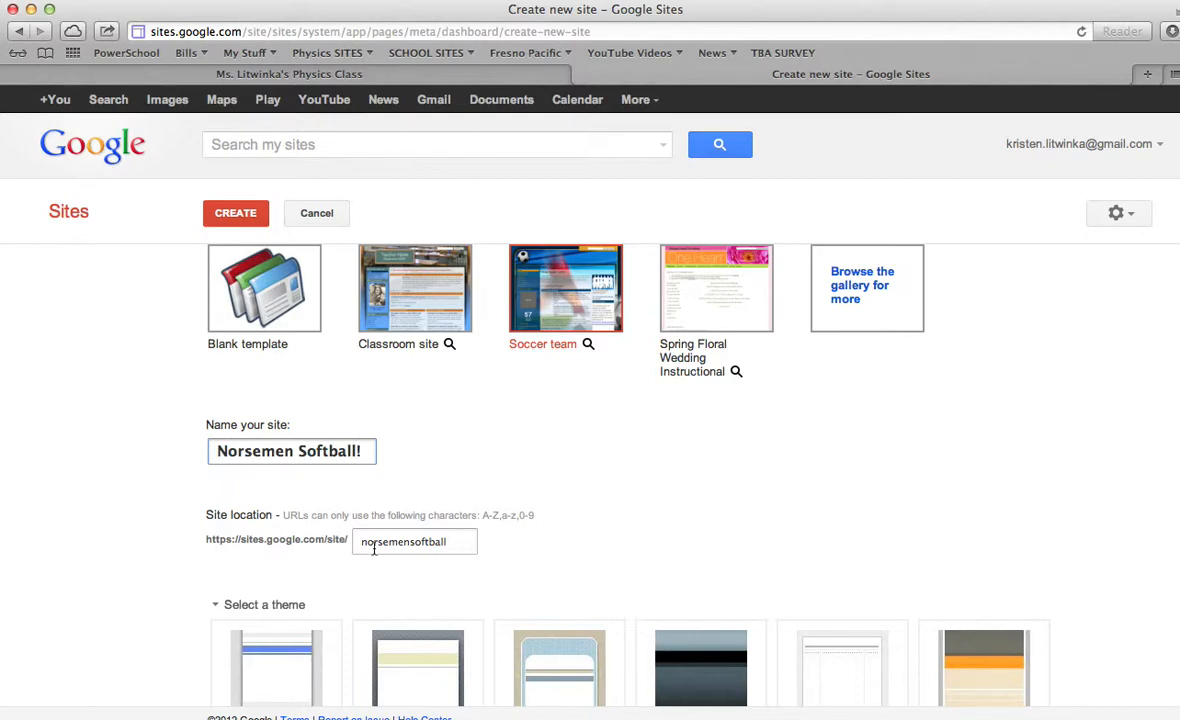
left_click(466, 543)
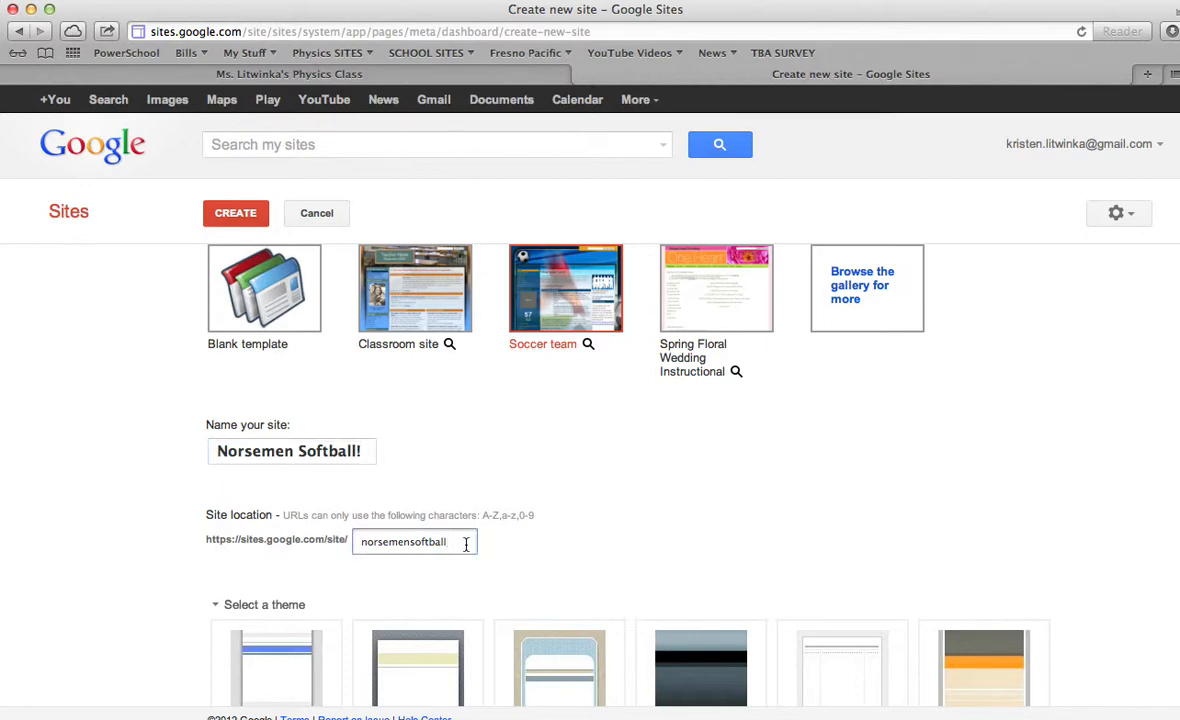
- Enter the verification code shown in the image and create the site
scroll(466, 543, "down", 15)
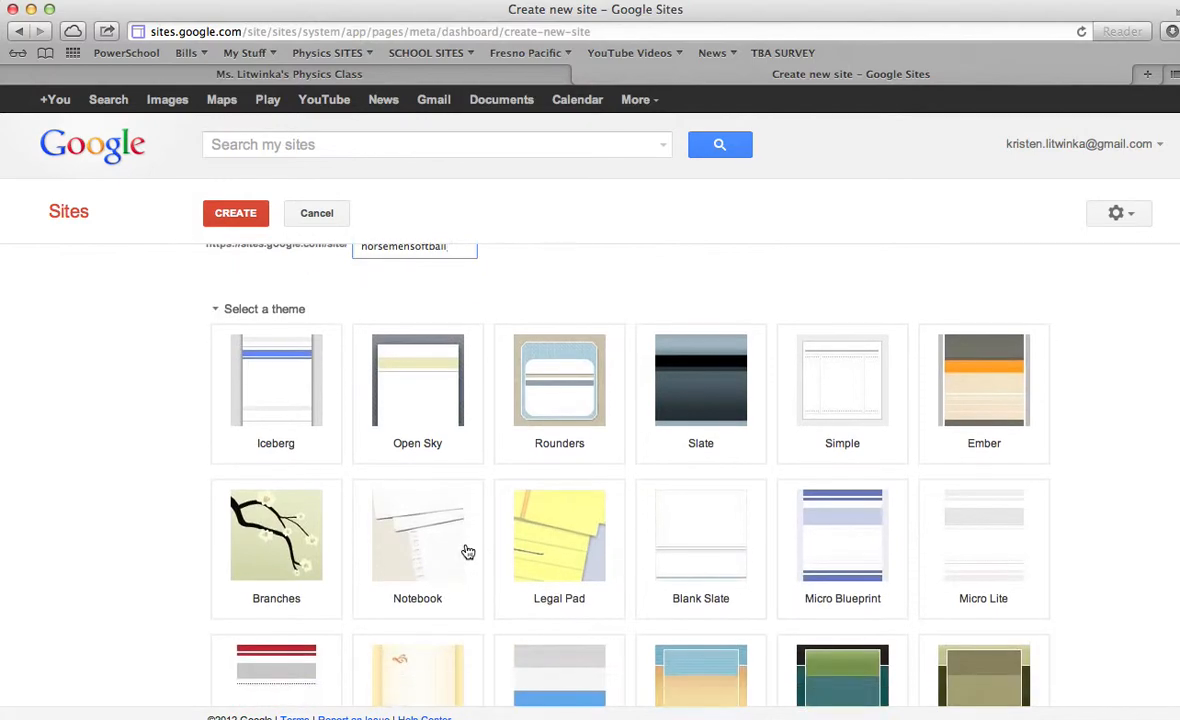
left_click(289, 688)
type("lain")
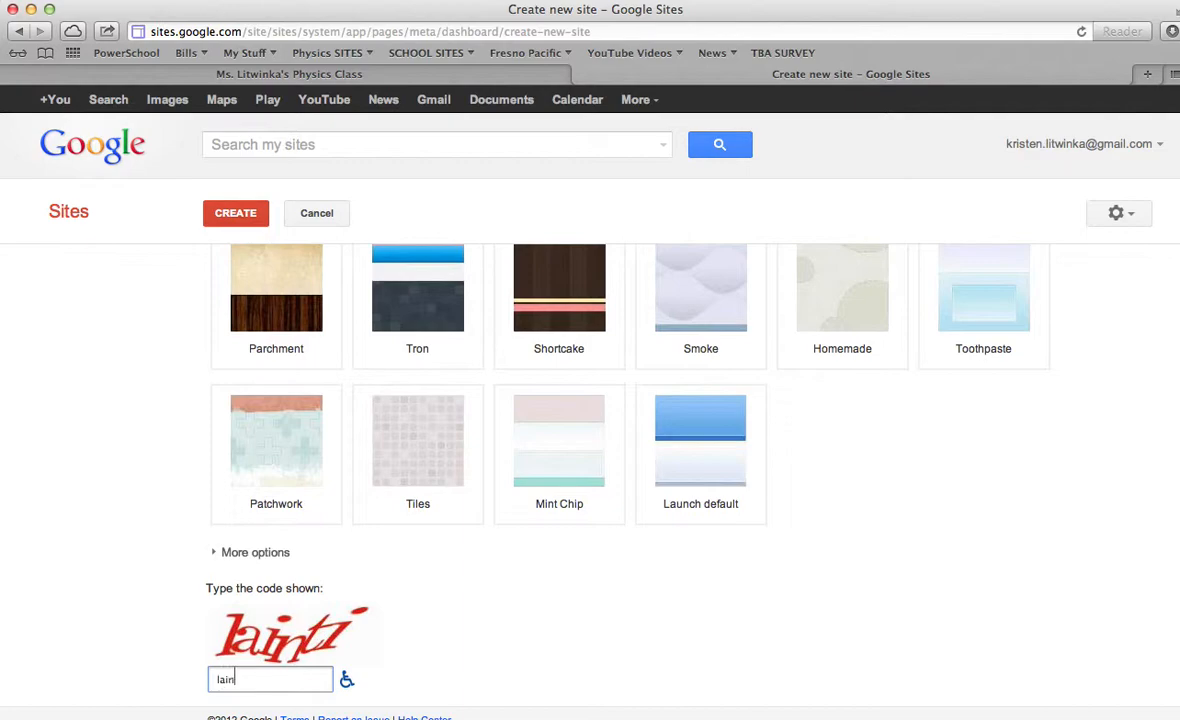
scroll(510, 631, "down", 1)
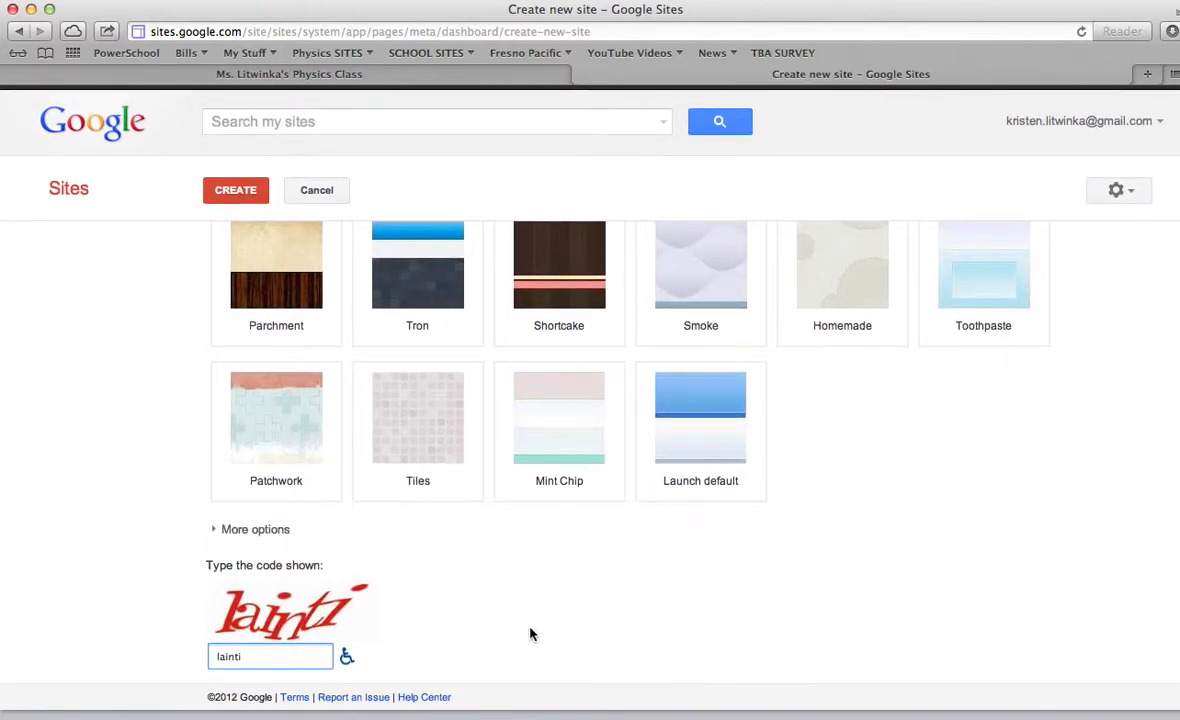
scroll(531, 634, "up", 15)
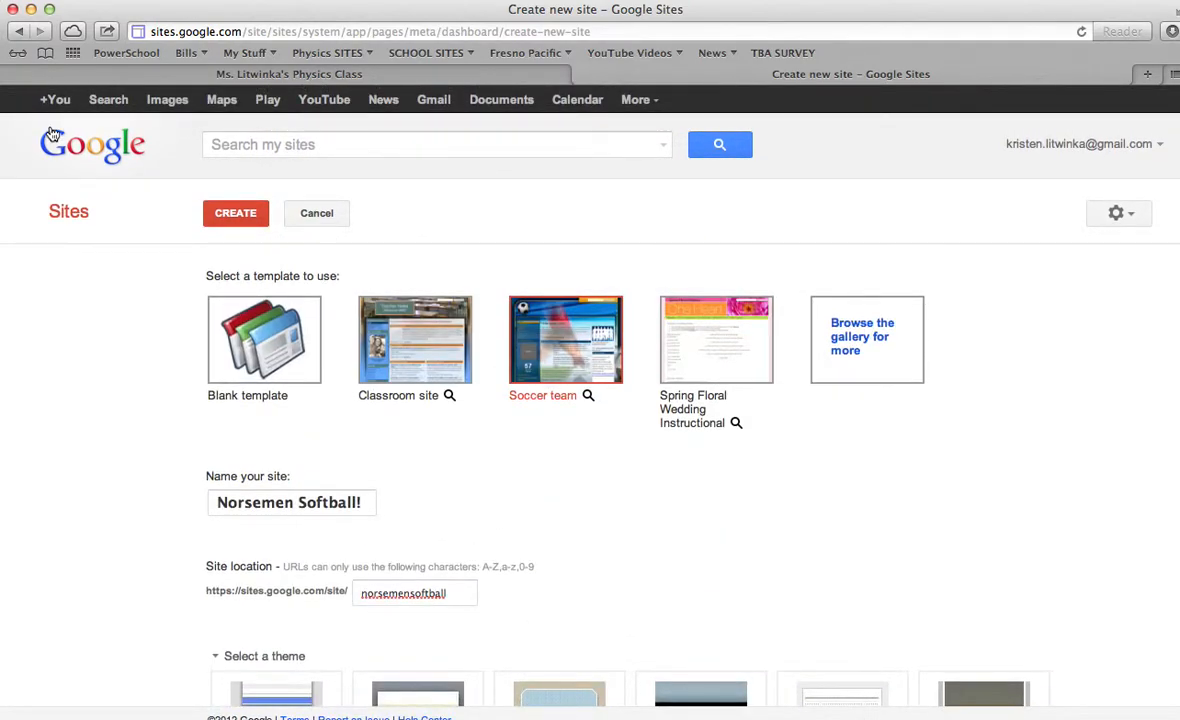
left_click(222, 217)
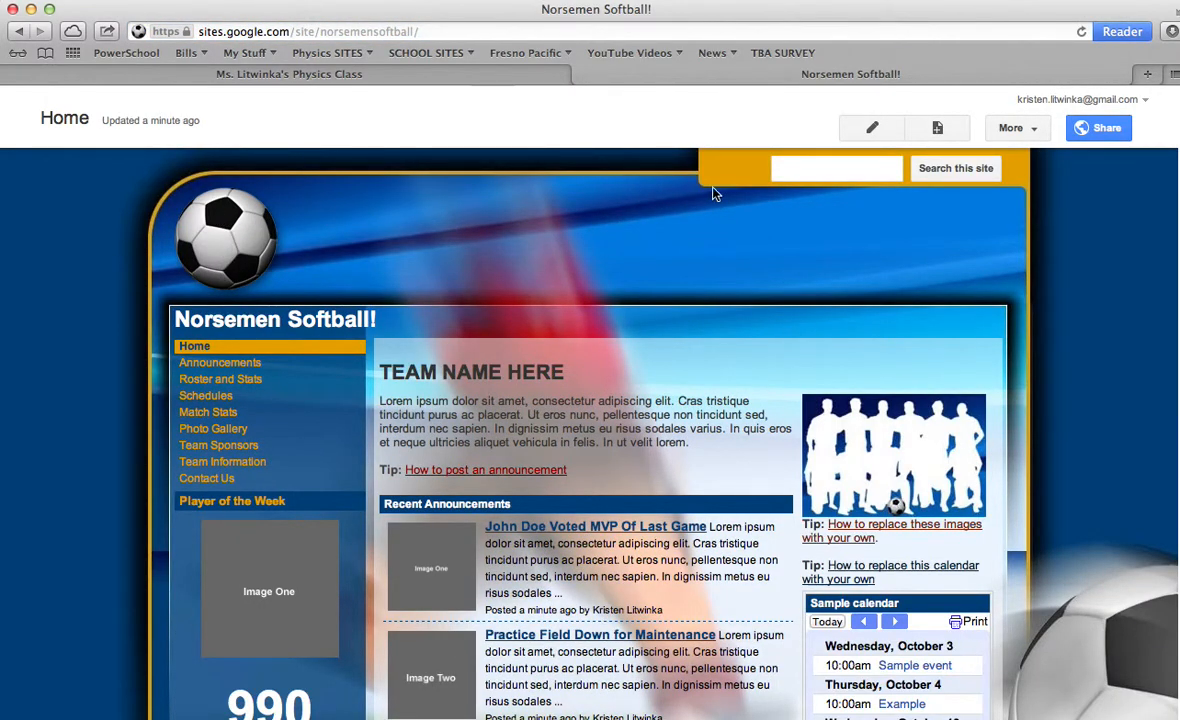
- Look over the new site's home page, its Player of the Week image and the additional page and site actions
scroll(600, 240, "down", 5)
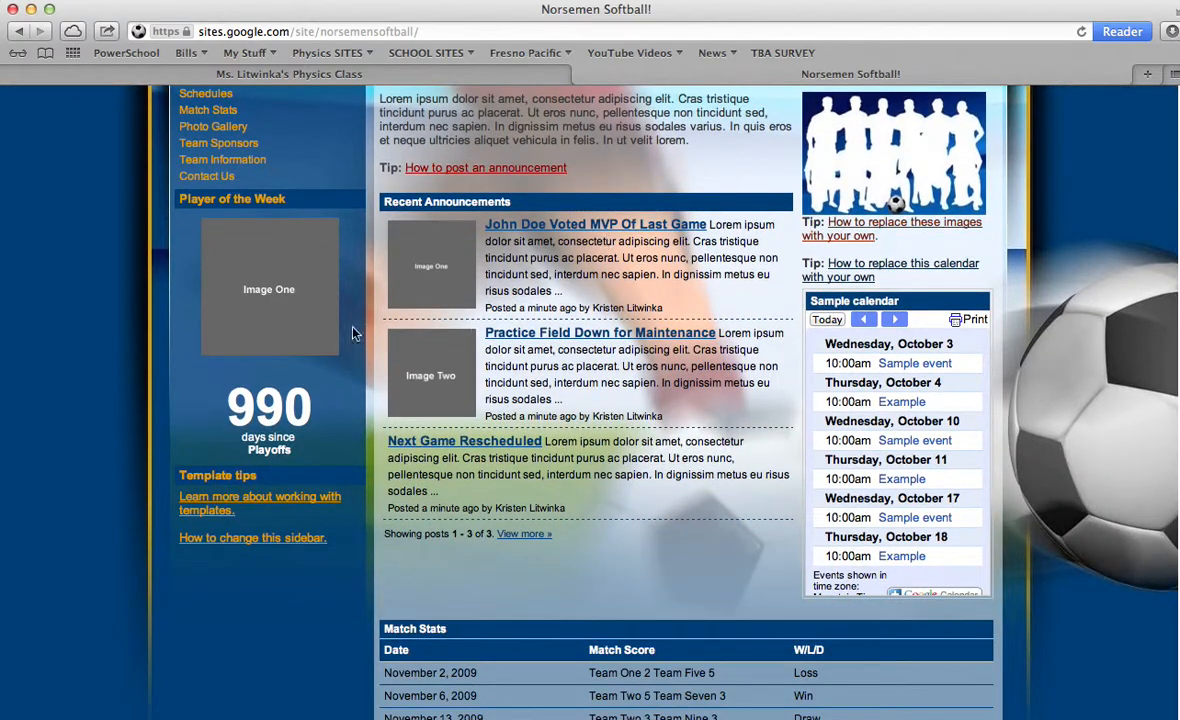
left_click(263, 291)
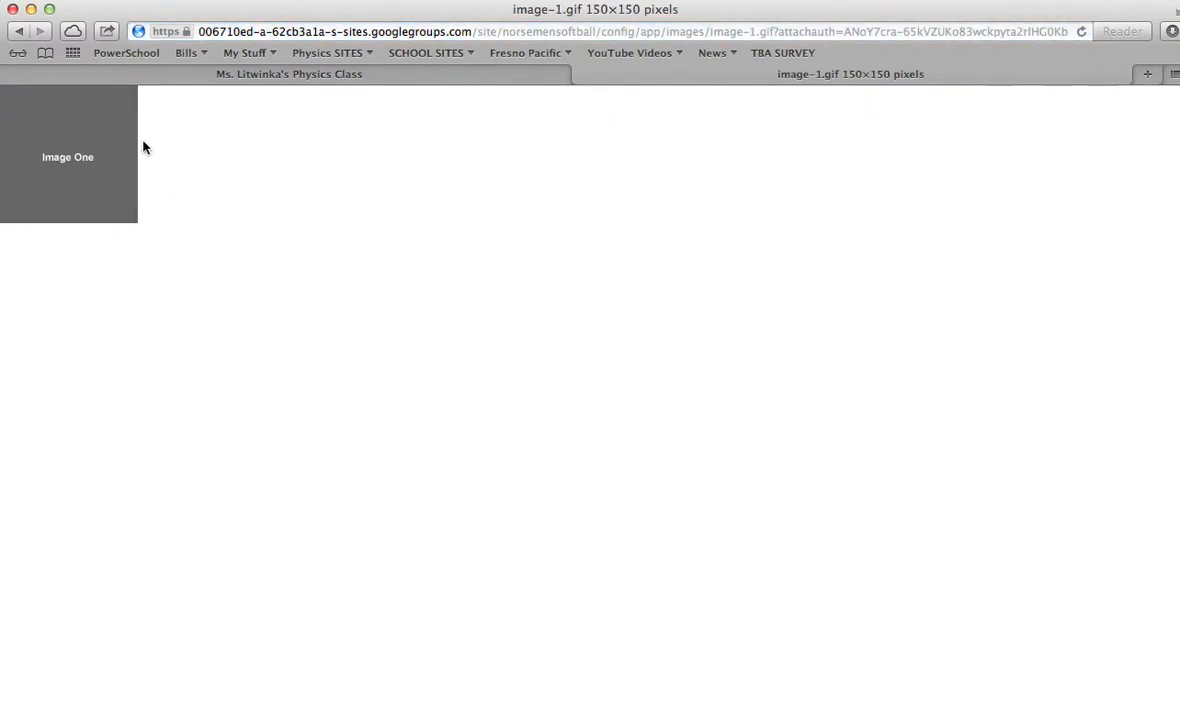
left_click(22, 33)
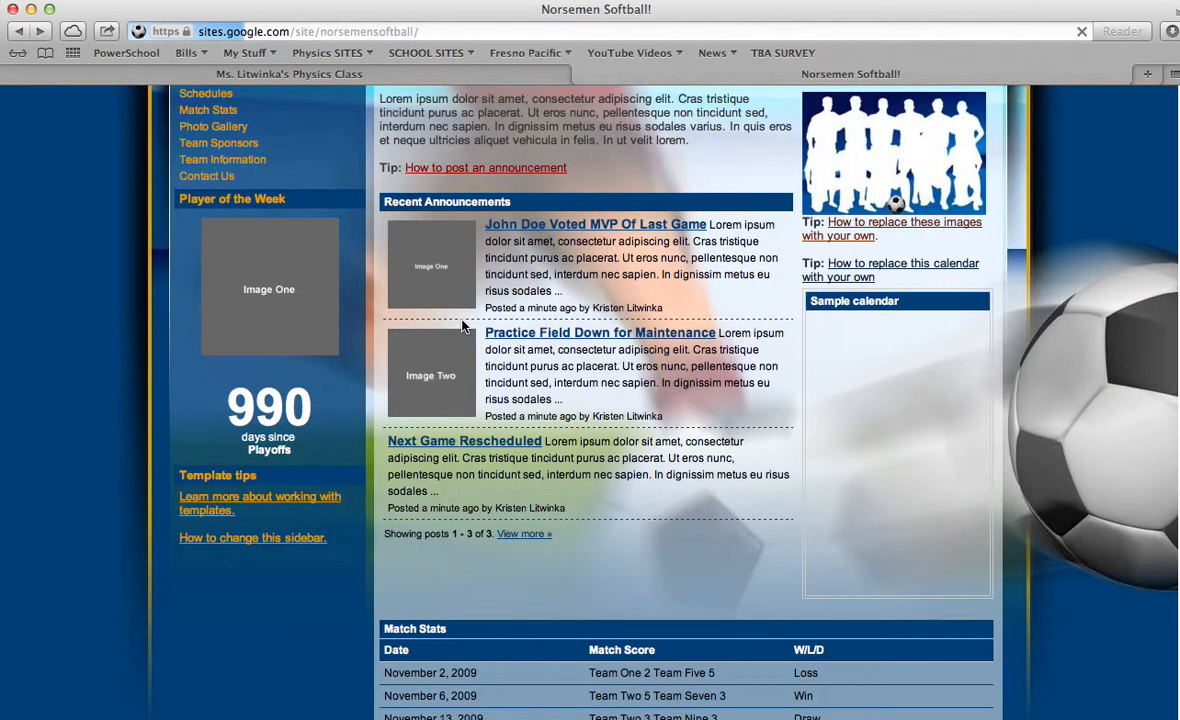
scroll(612, 497, "up", 5)
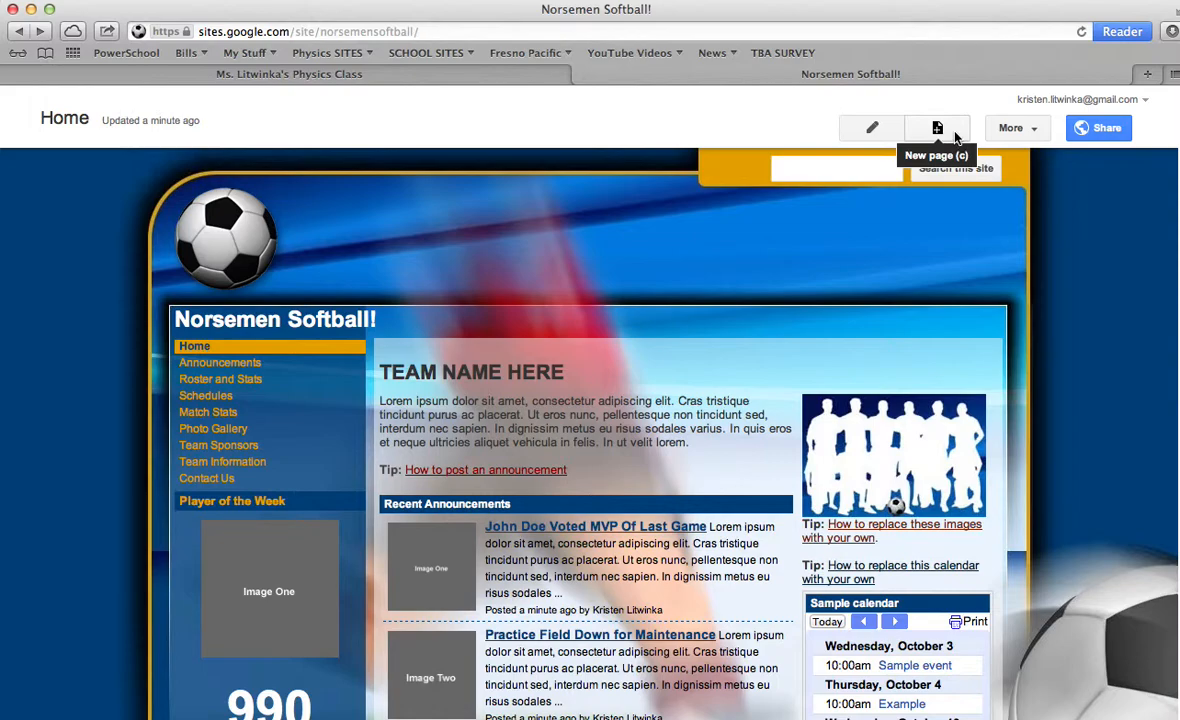
left_click(1033, 131)
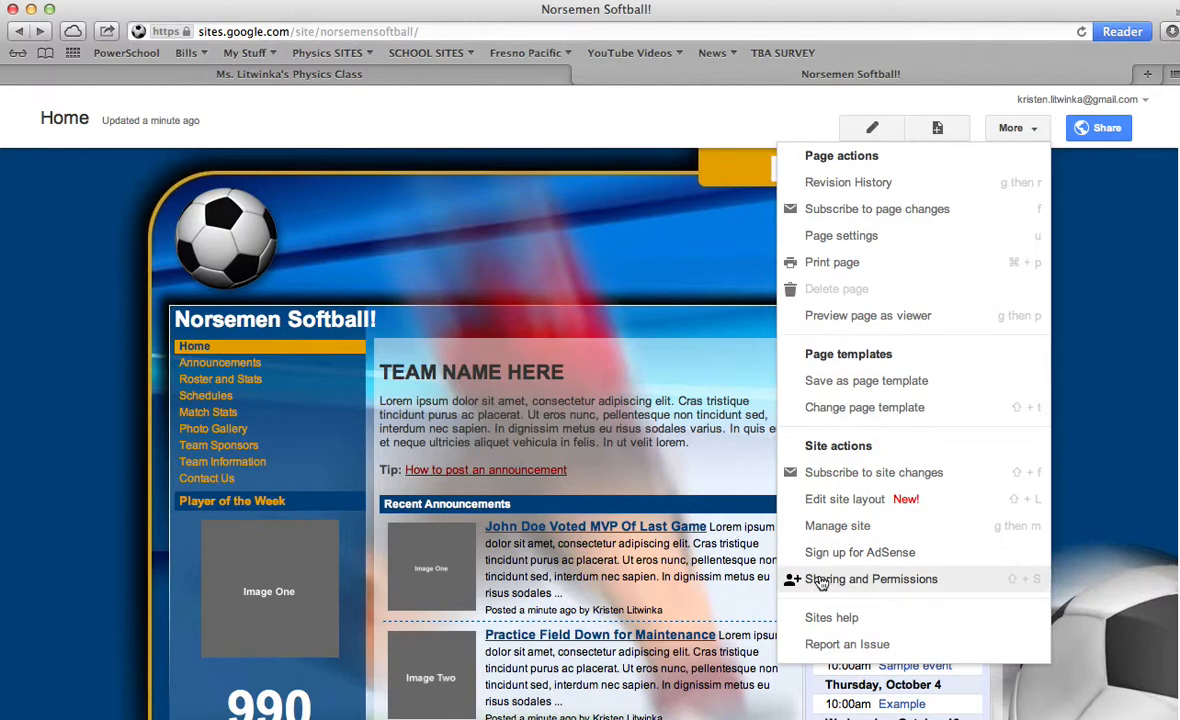
left_click(638, 283)
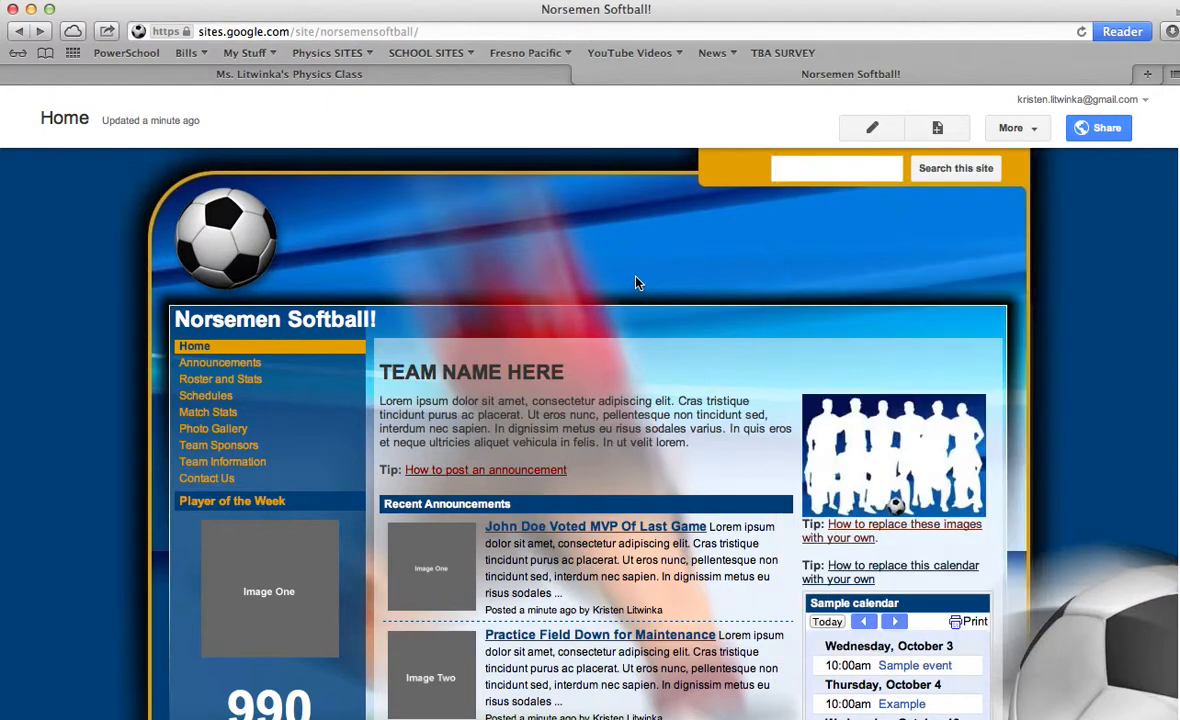
- Edit the home page and replace the "TEAM NAME HERE" heading with "NorseWOMEN!!"
left_click(873, 129)
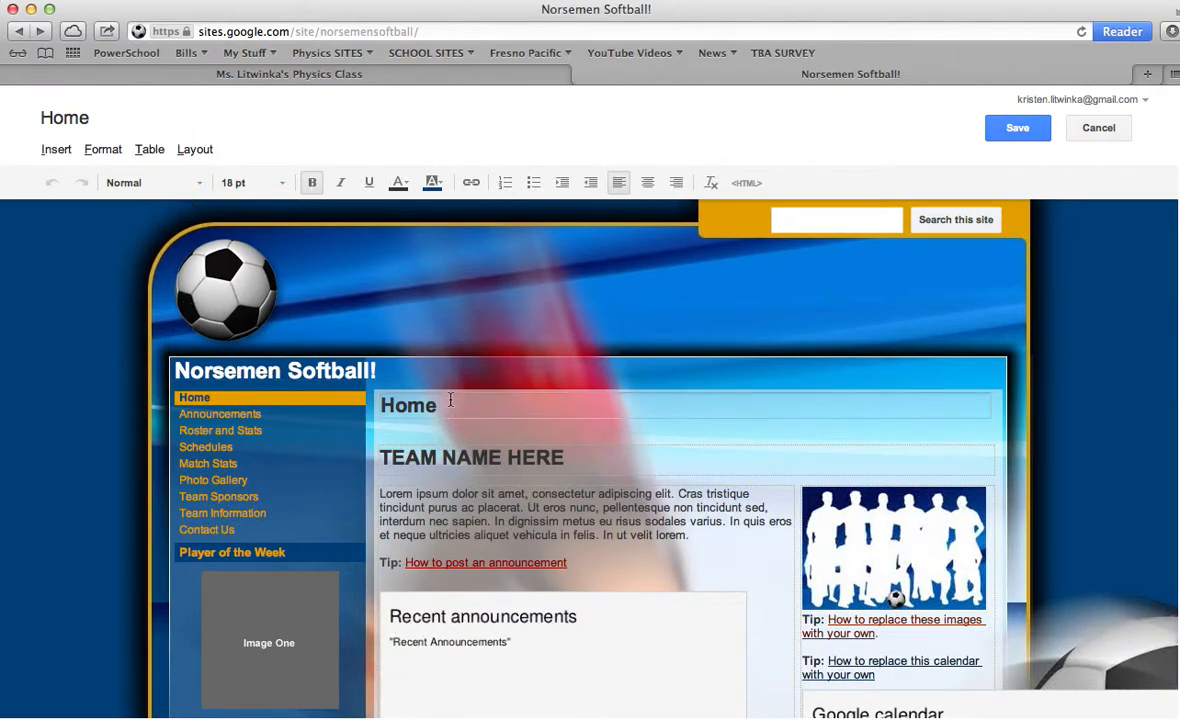
left_click_drag(579, 453, 352, 450)
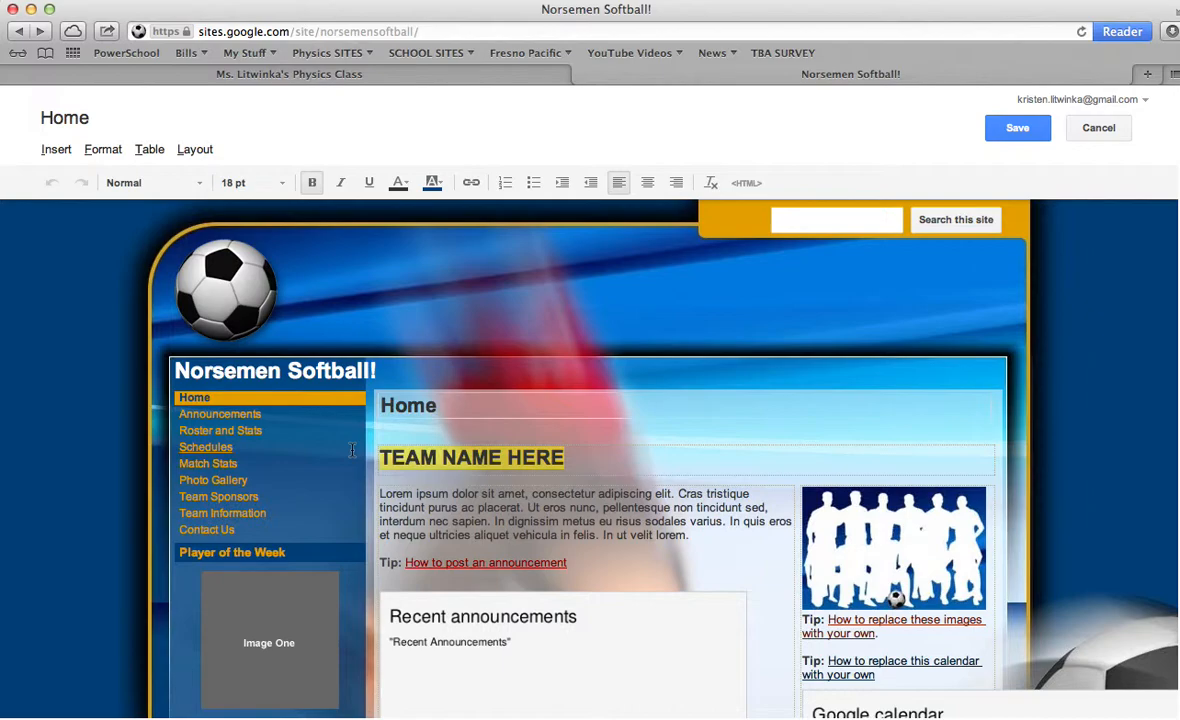
type("Nor")
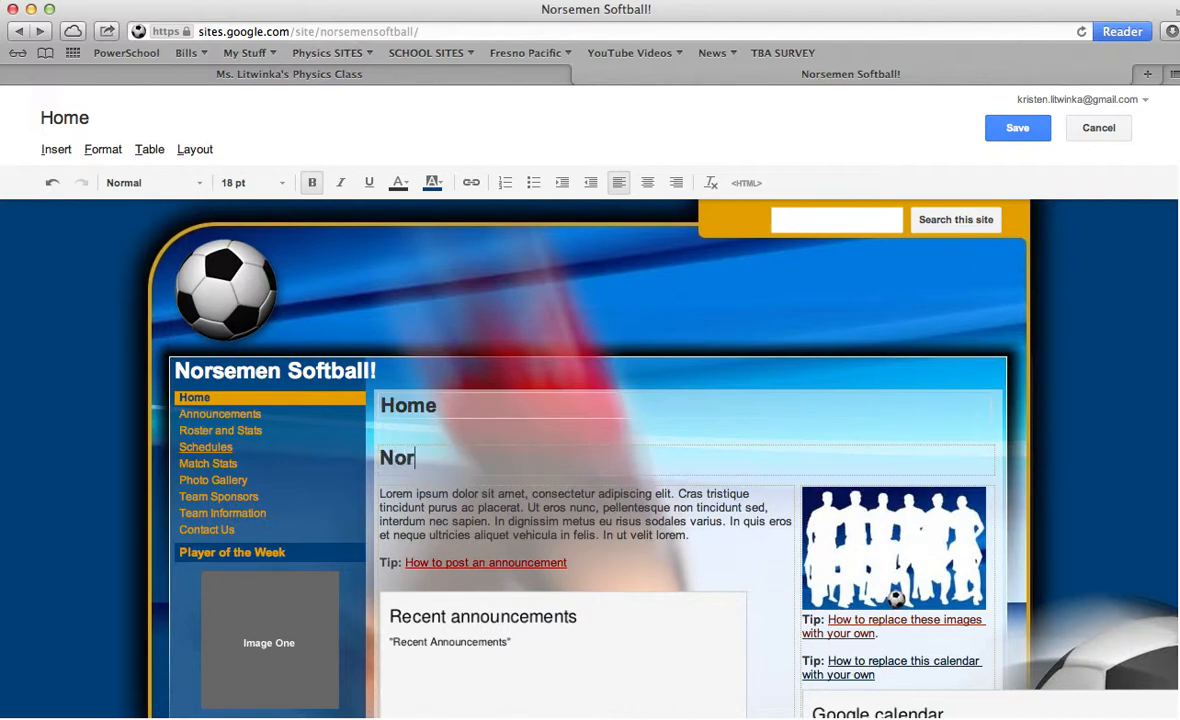
type("seWO")
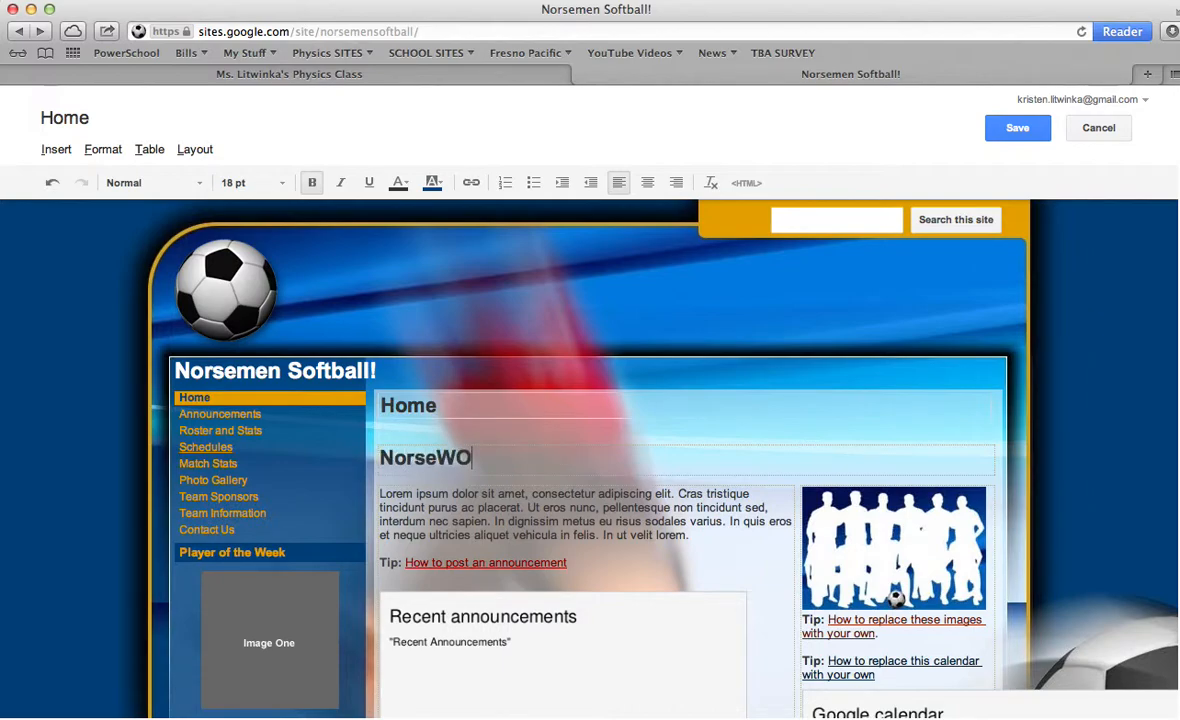
key("BackSpace")
key("BackSpace")
type("WOMEN!!")
- Select the template tips on the home page about posting announcements, replacing the calendar and replacing the images
scroll(613, 560, "down", 5)
left_click(549, 485)
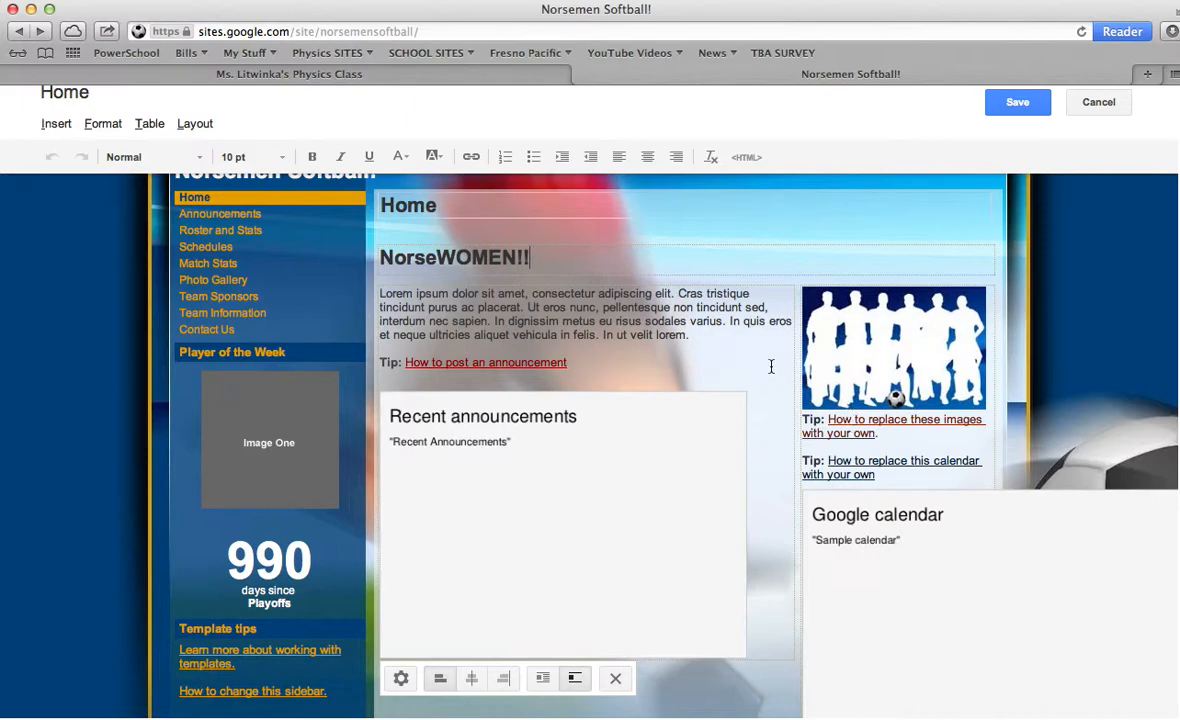
left_click(564, 370)
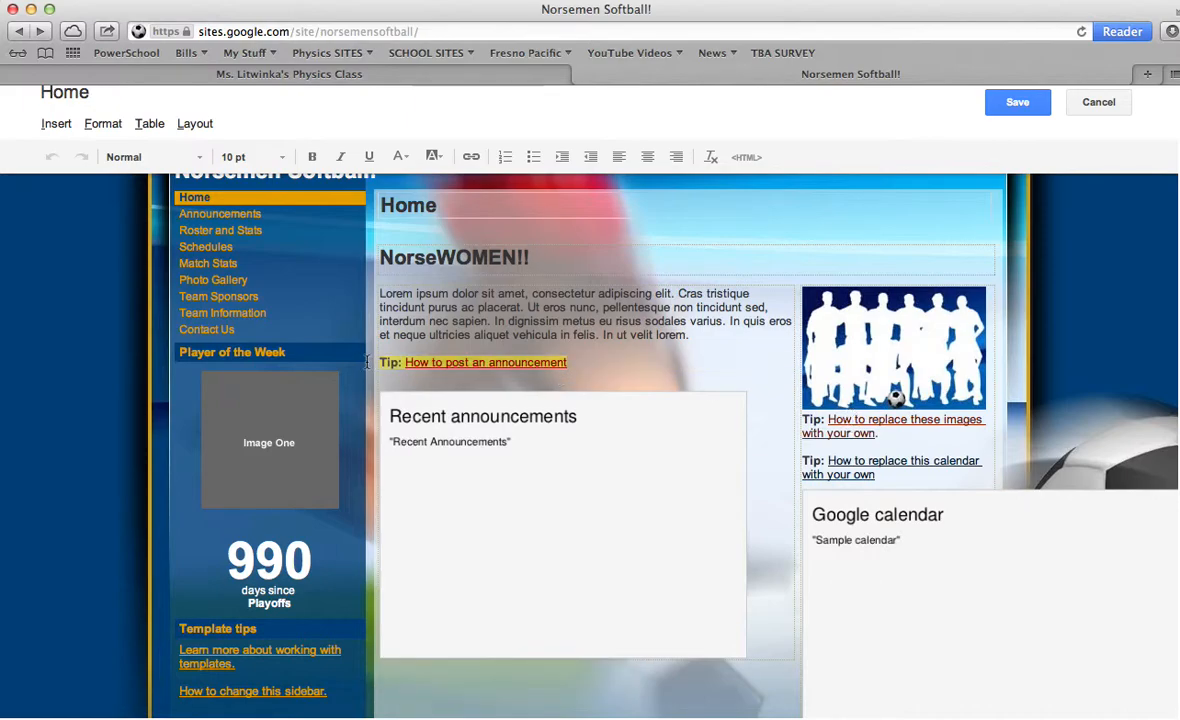
left_click_drag(895, 484, 830, 470)
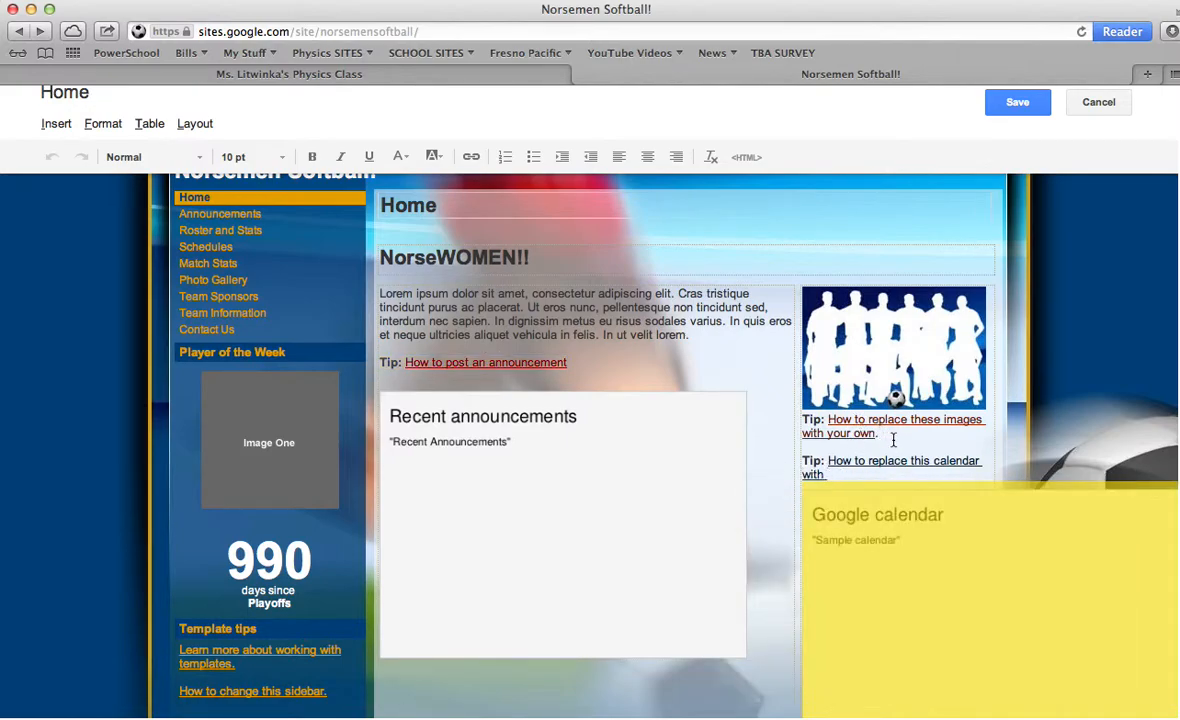
left_click(816, 421)
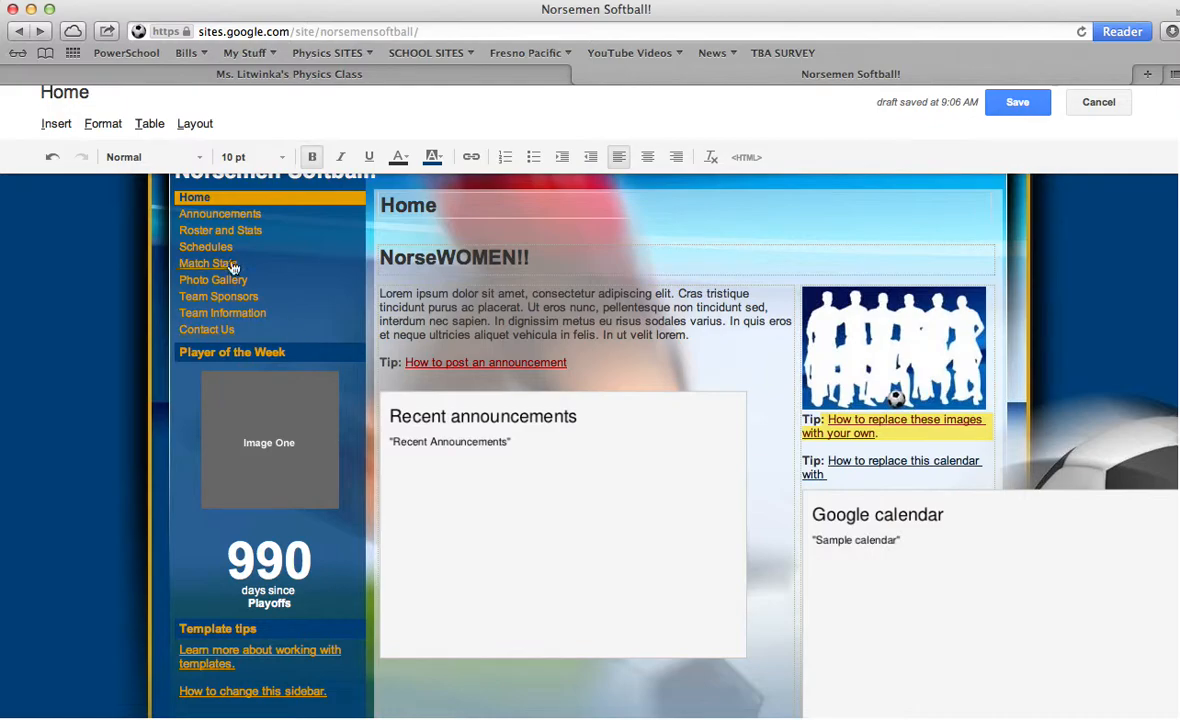
- Review the edited home page and save its changes
scroll(216, 308, "up", 2)
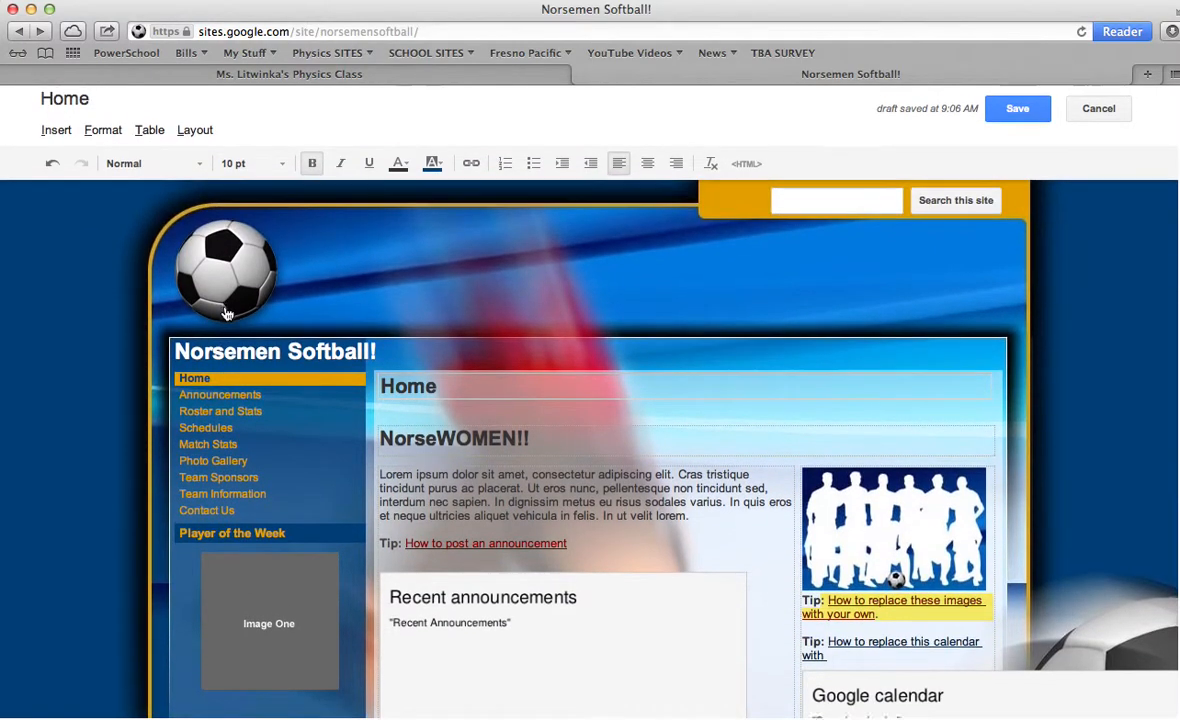
scroll(229, 311, "down", 4)
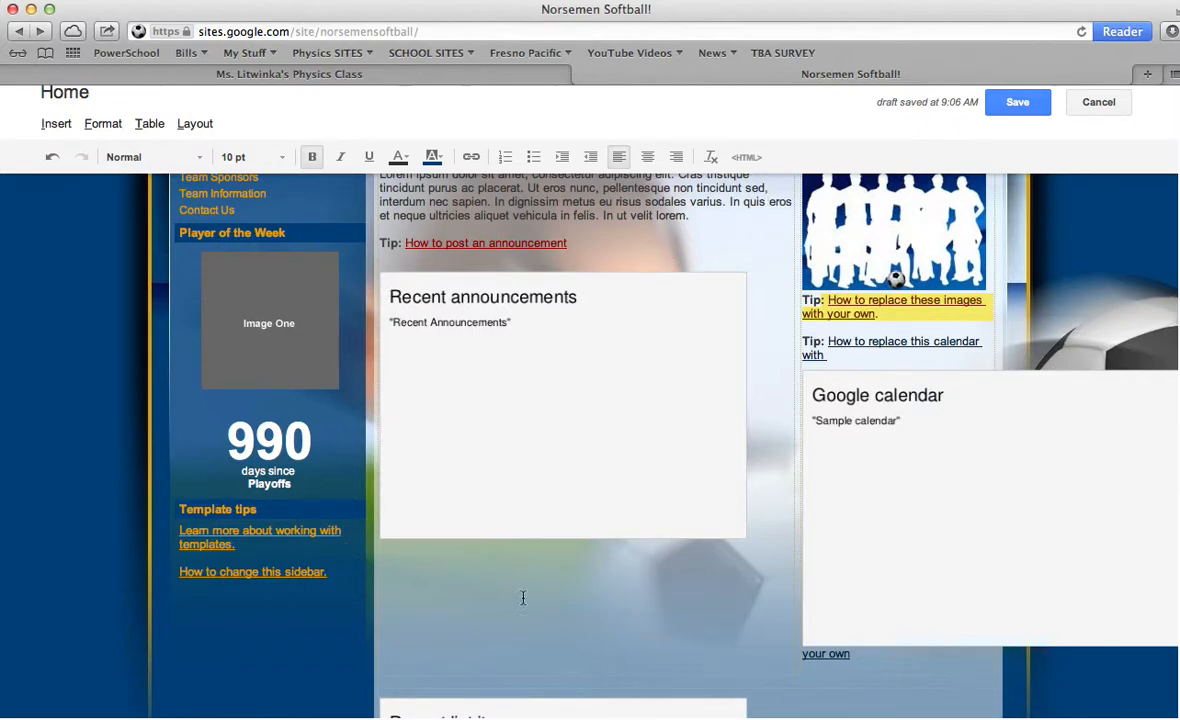
scroll(564, 577, "up", 5)
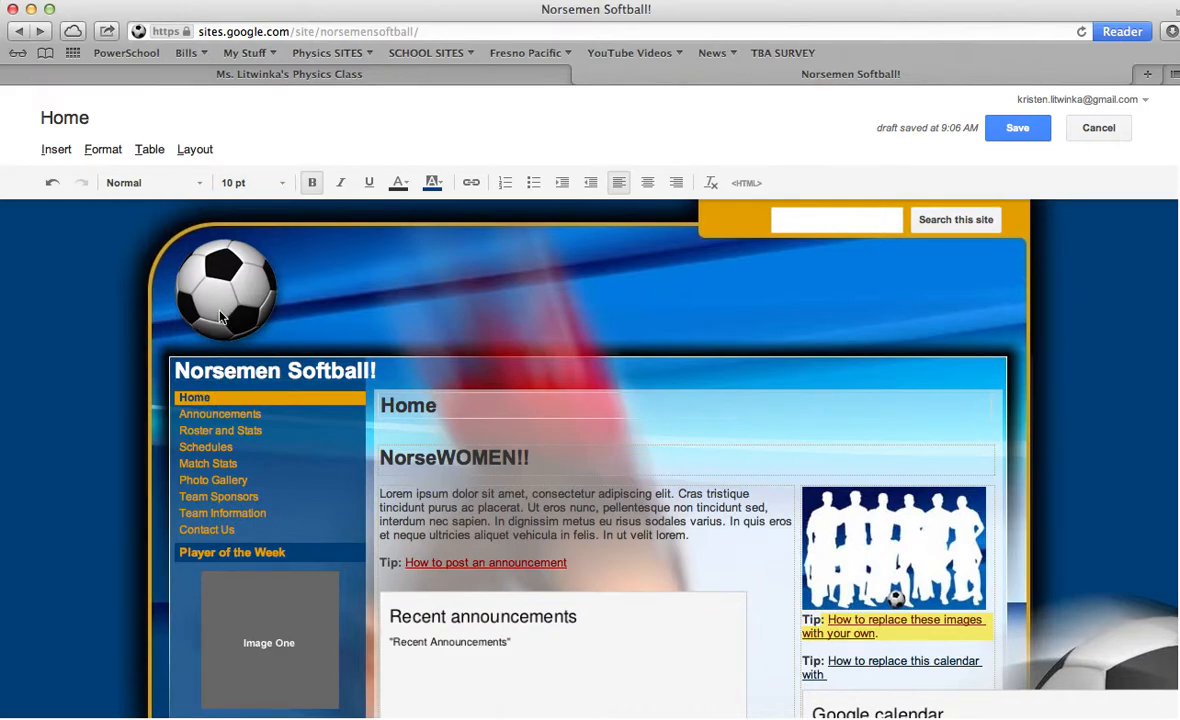
left_click(1012, 132)
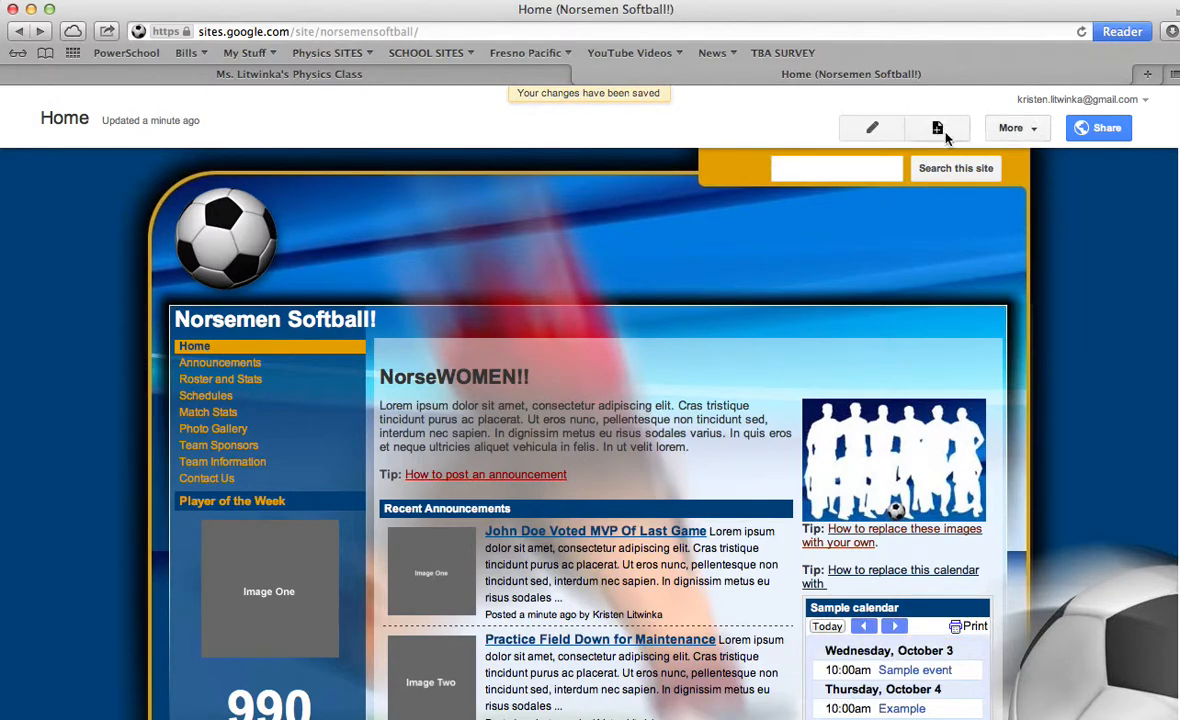
- Turn on the page title in the home page's settings, keep links to sub-pages shown, and save
left_click(1033, 133)
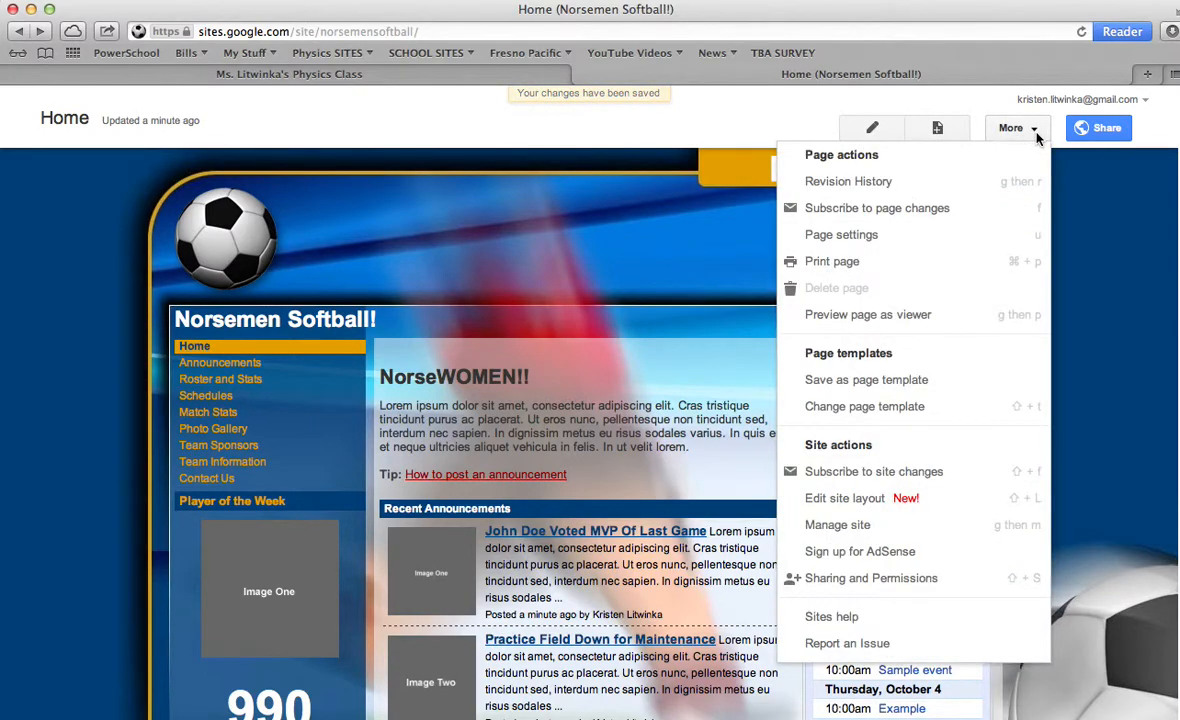
left_click(885, 240)
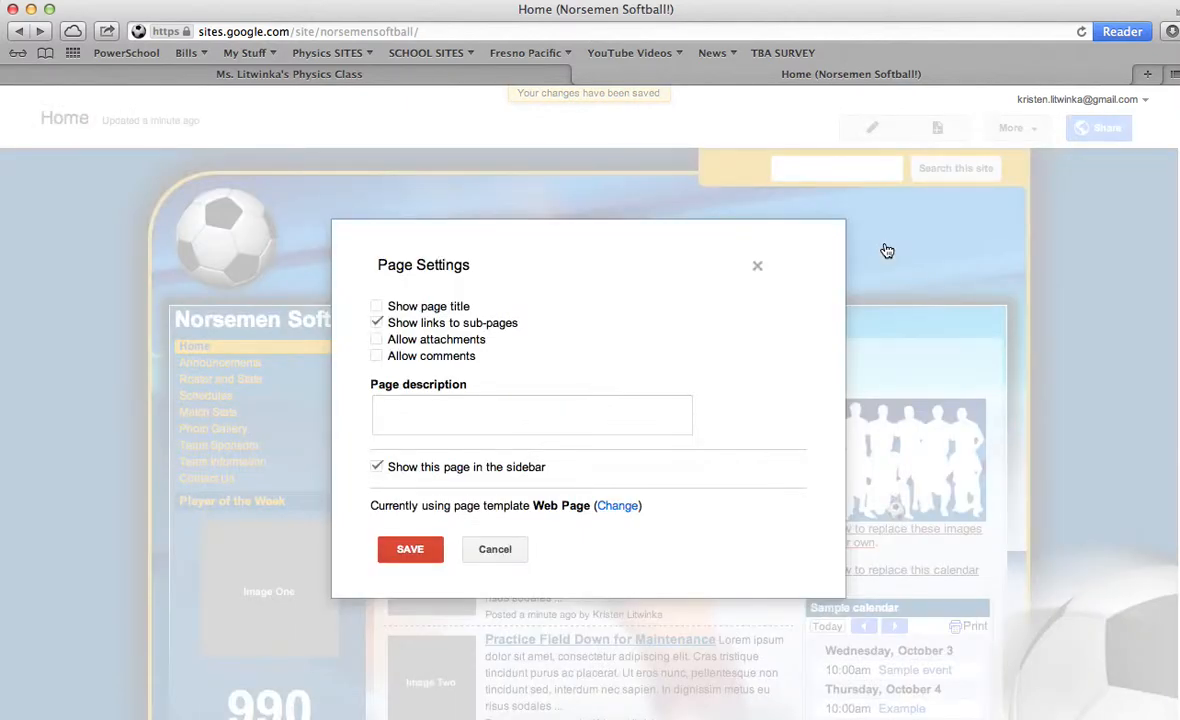
left_click(377, 307)
left_click(378, 322)
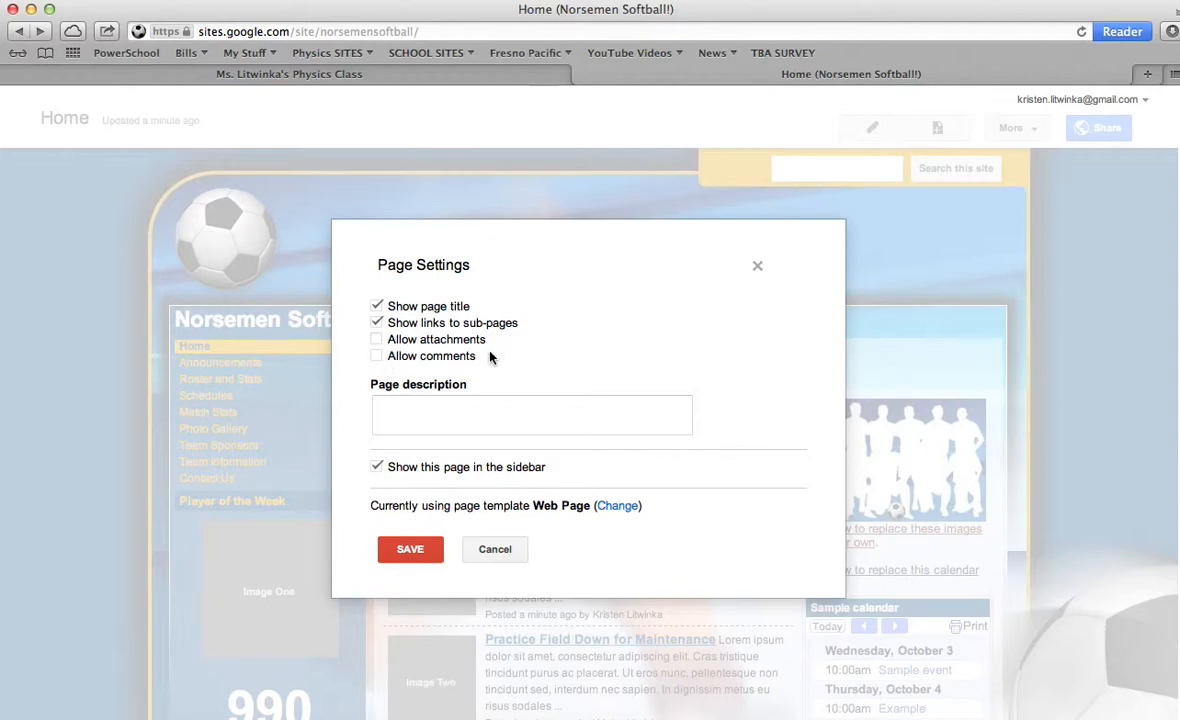
left_click(432, 550)
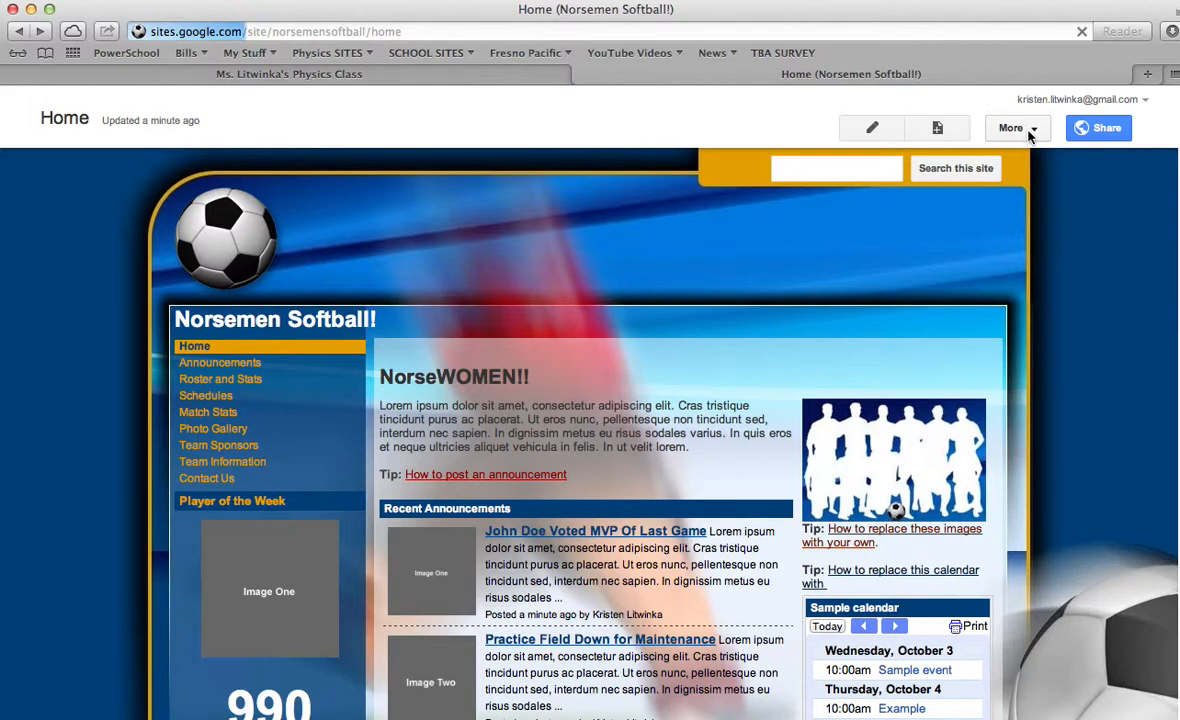
left_click(1030, 132)
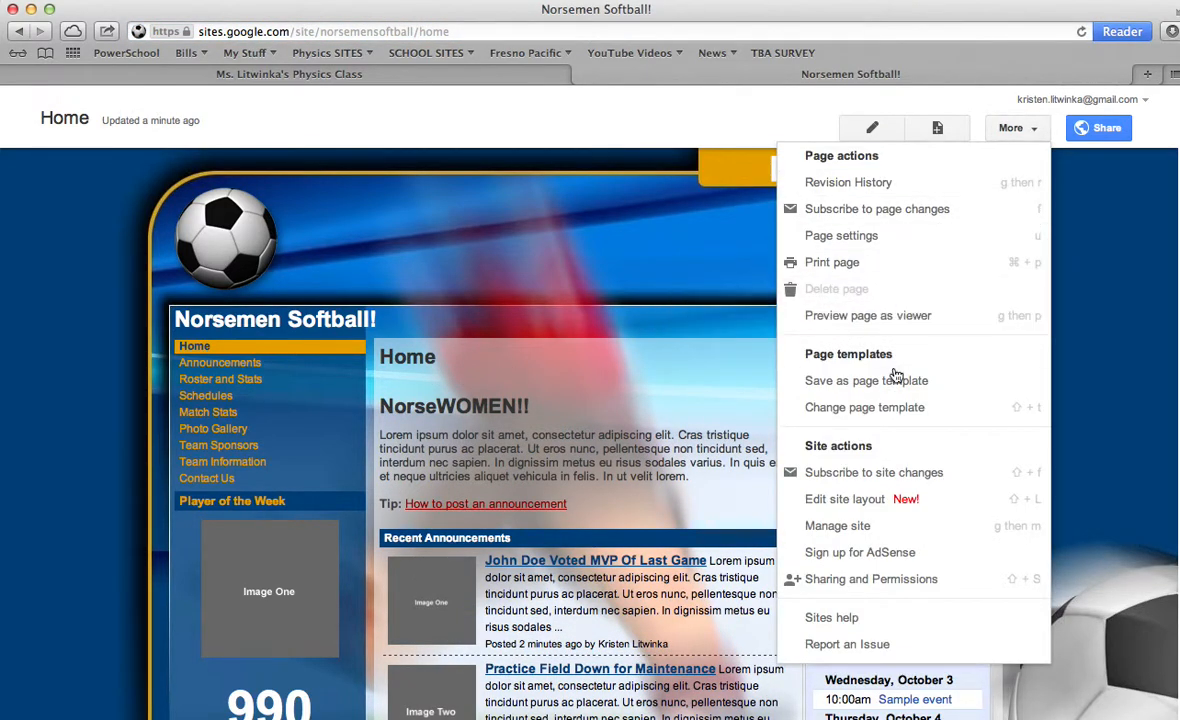
left_click(885, 408)
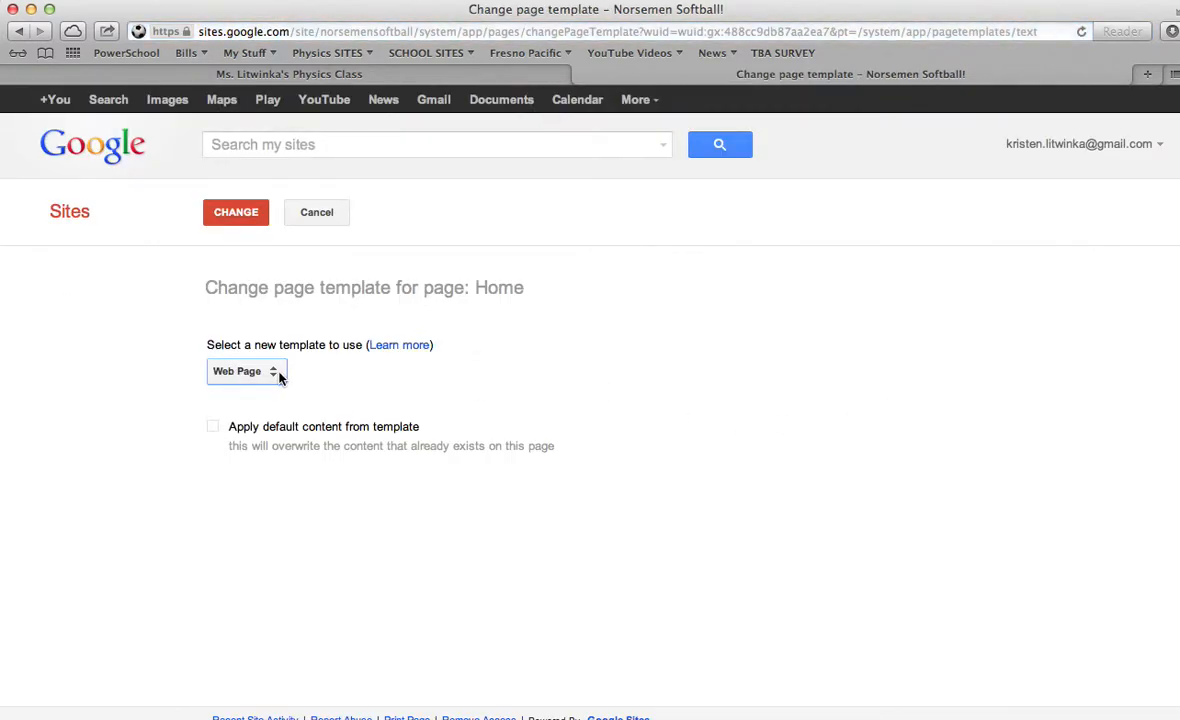
left_click(272, 372)
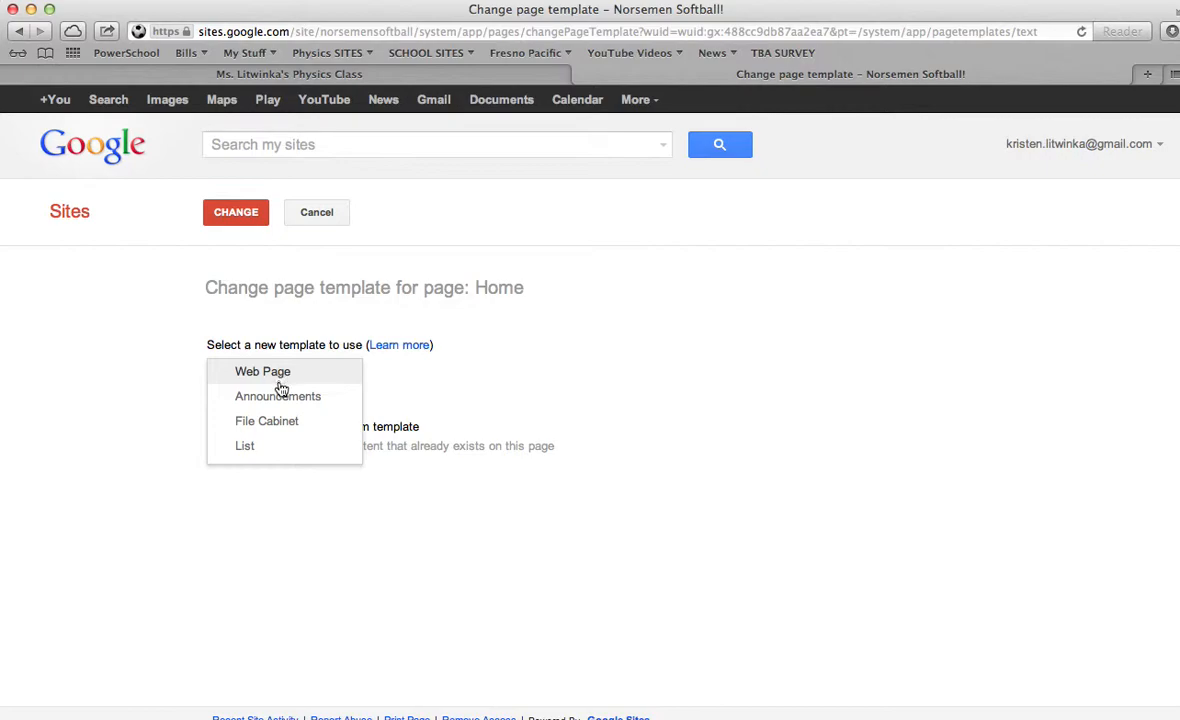
left_click(276, 445)
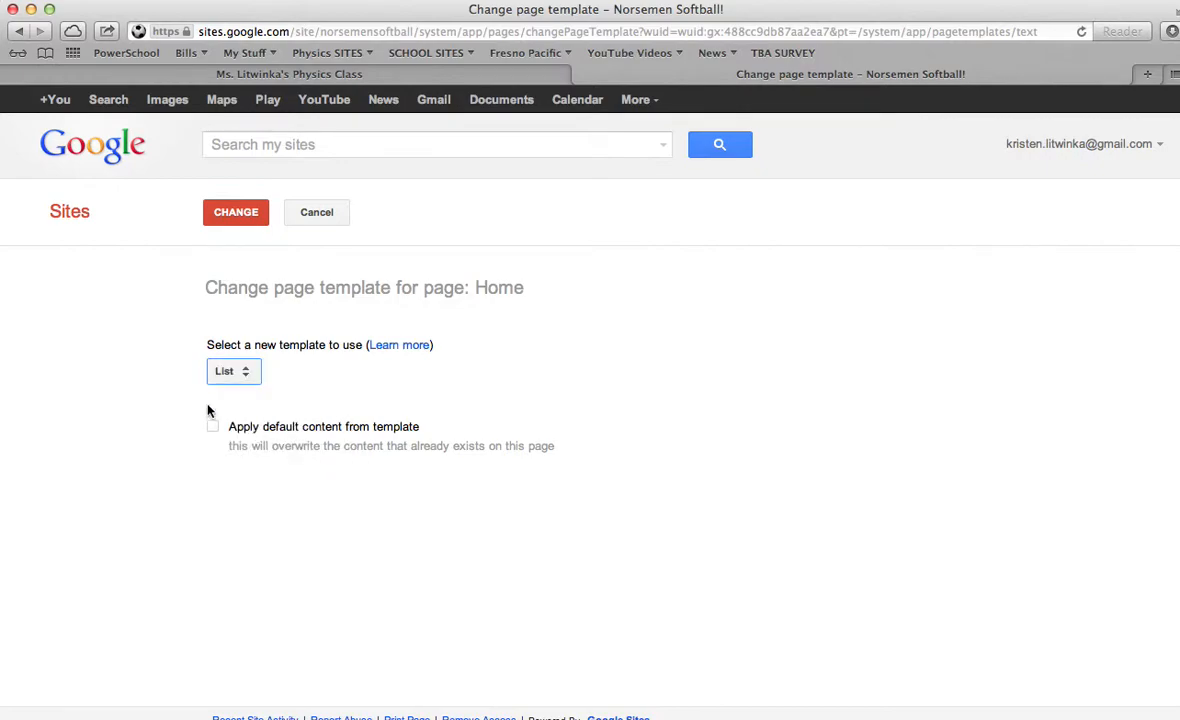
left_click(318, 212)
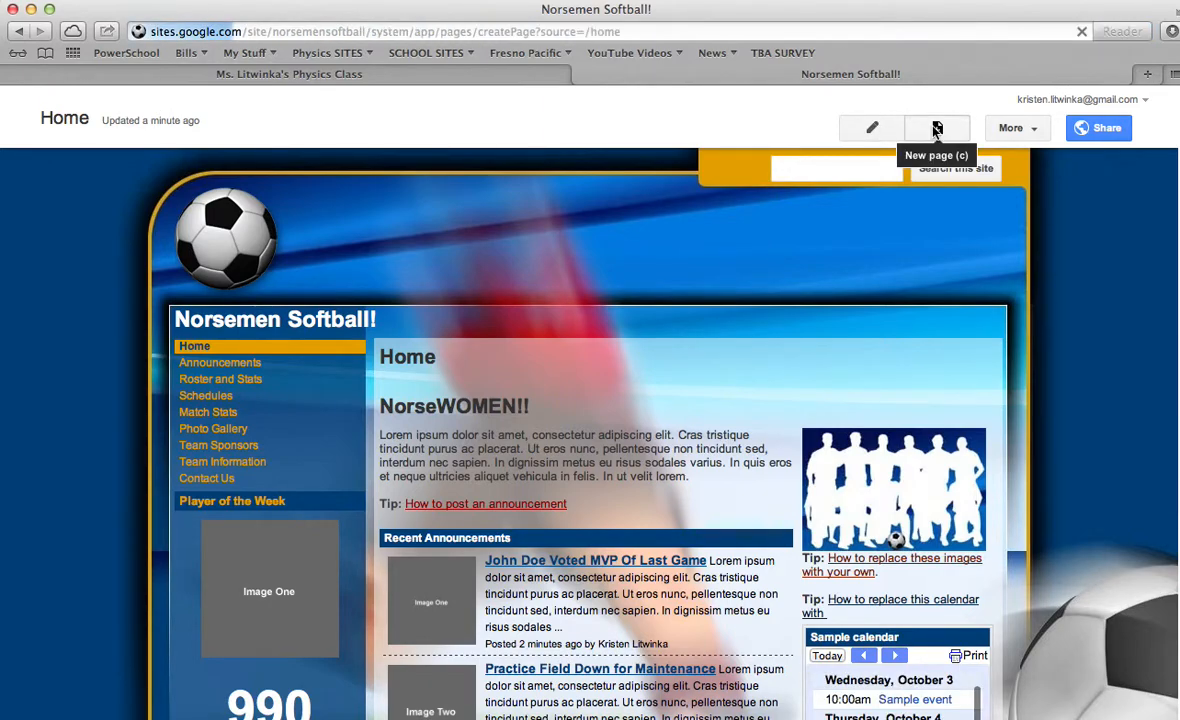
- Create a new page named UPCOMING GAMES with the Web Page template, placed under Home
left_click(935, 128)
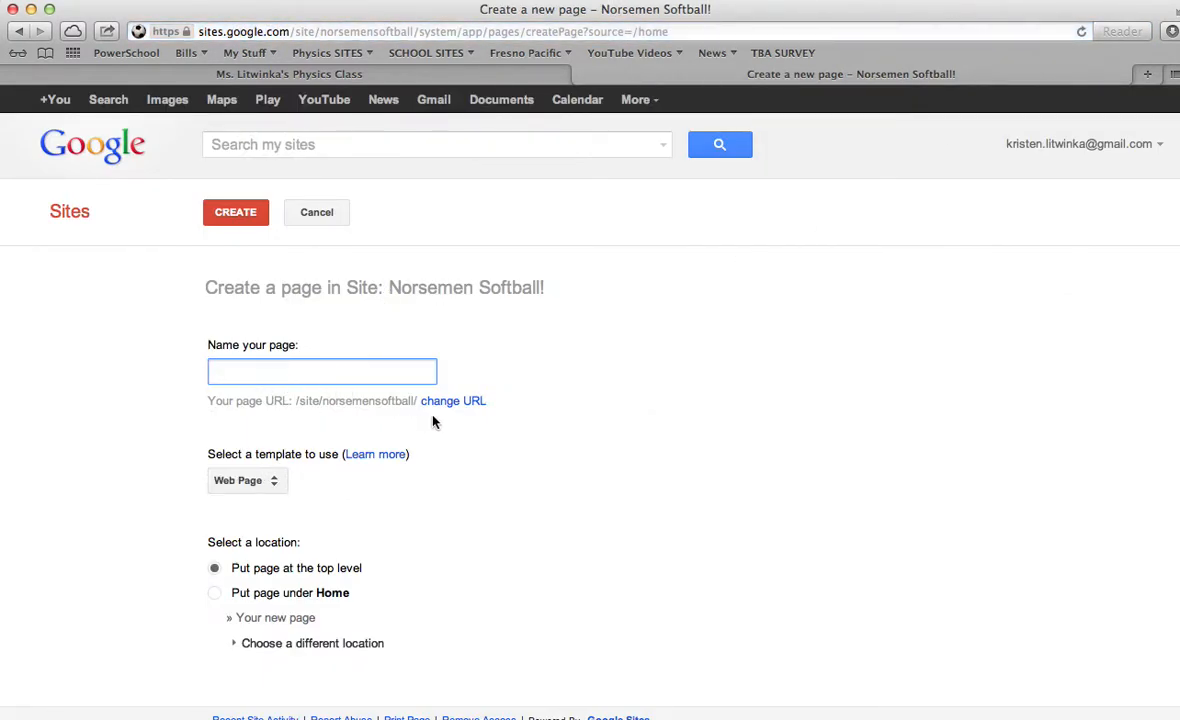
type("UP")
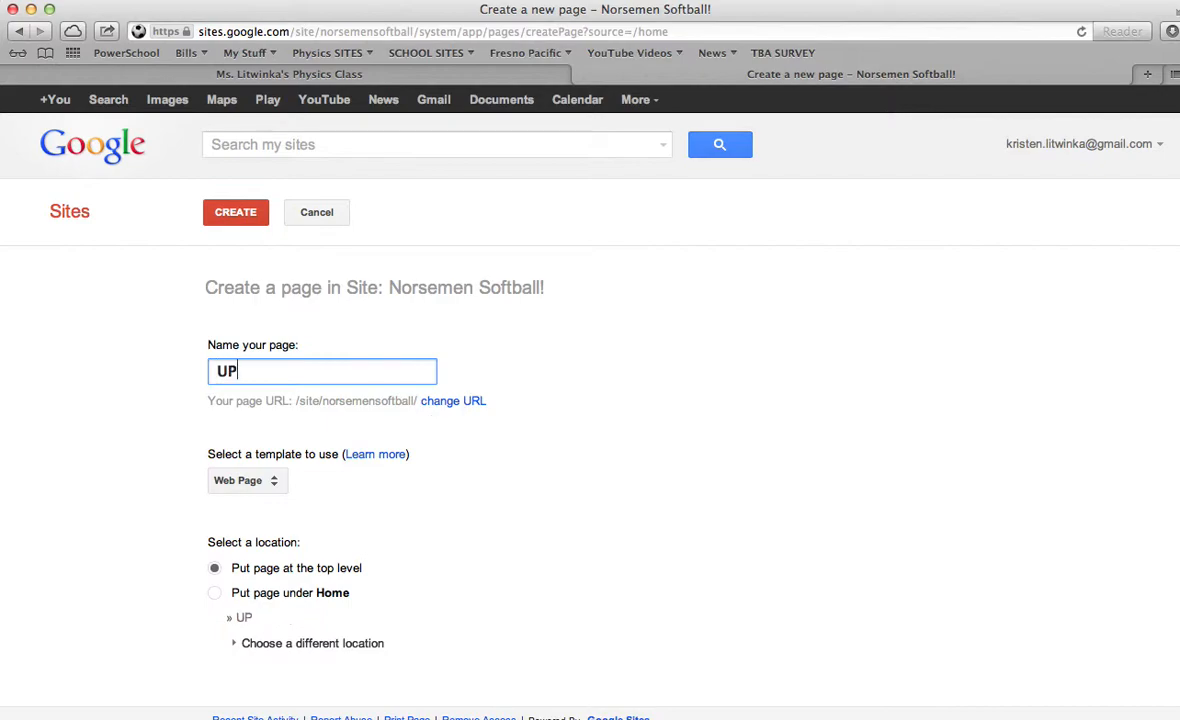
type("COMING GAMES")
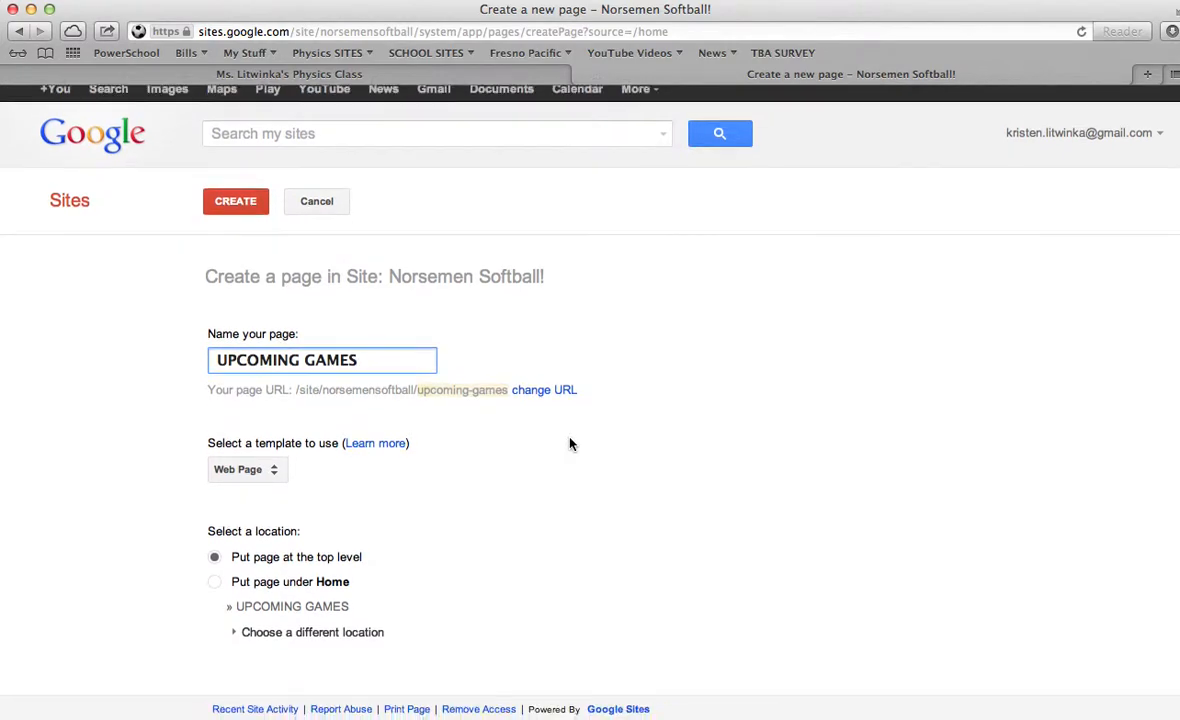
left_click(215, 593)
scroll(500, 565, "down", 1)
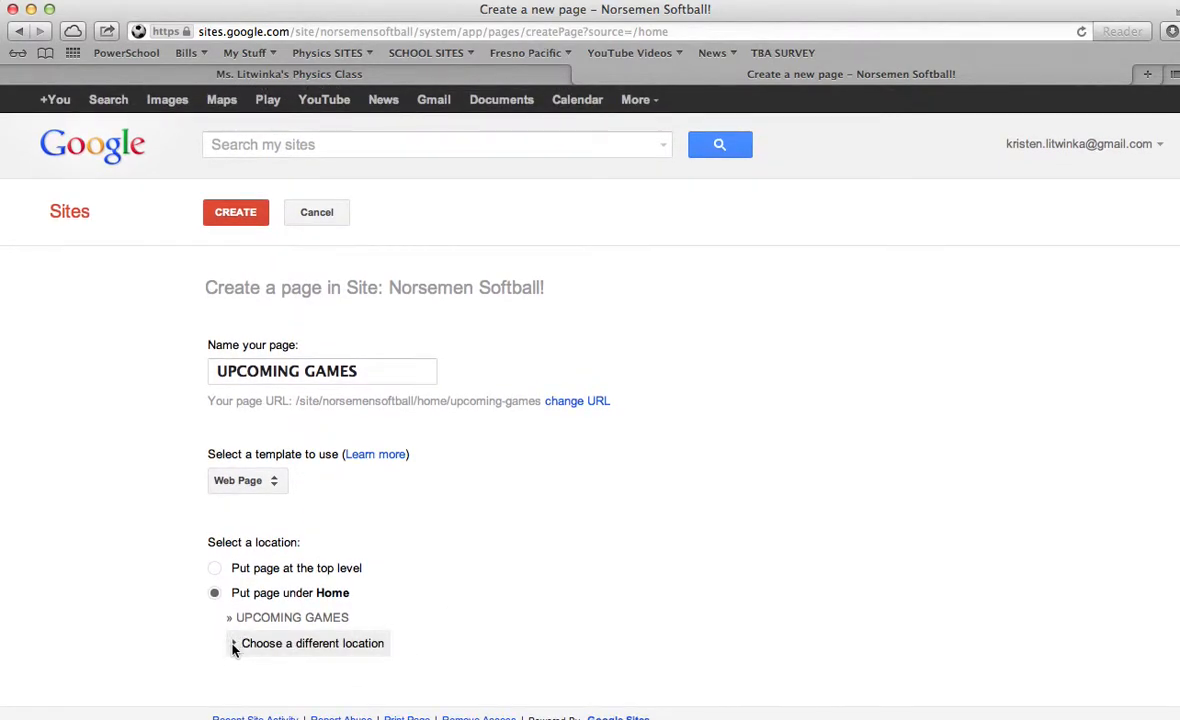
left_click(233, 645)
scroll(516, 540, "down", 4)
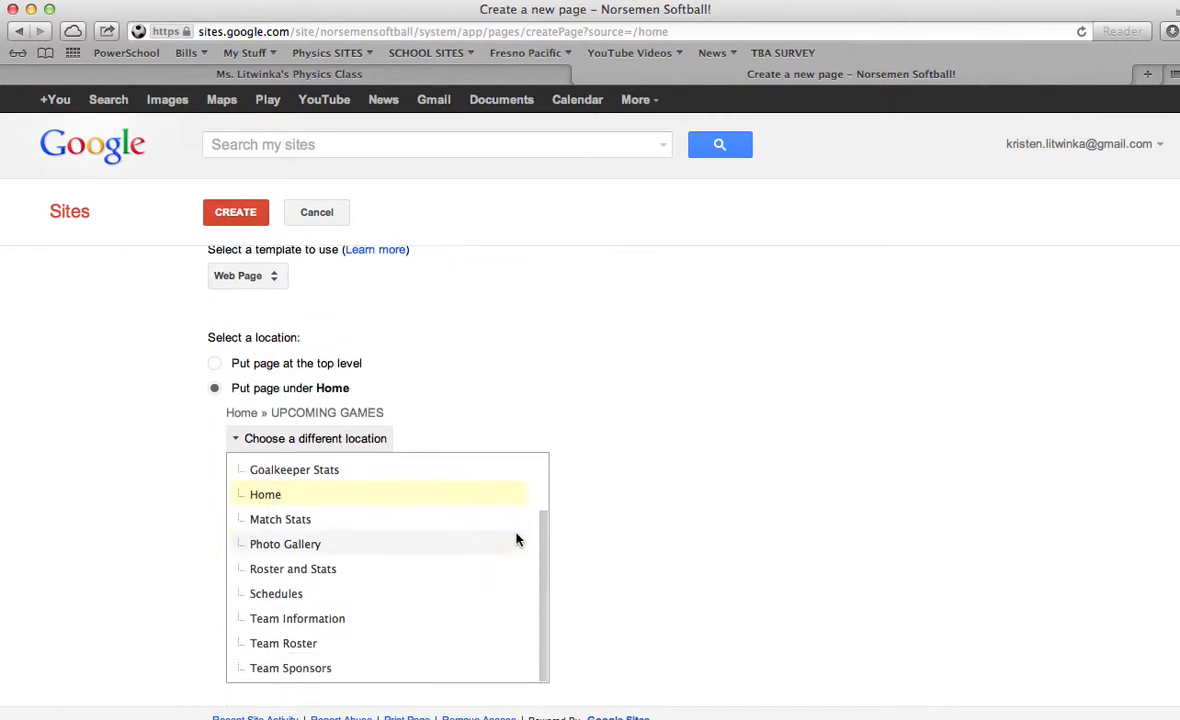
scroll(363, 580, "down", 1)
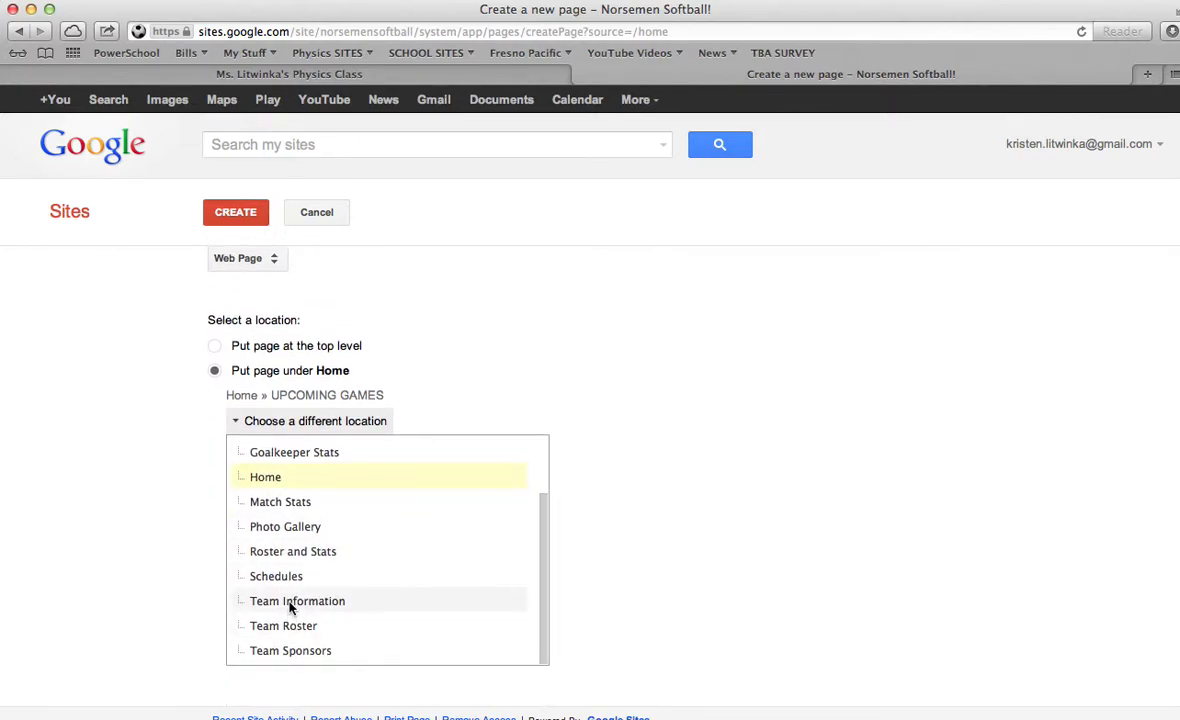
left_click(236, 216)
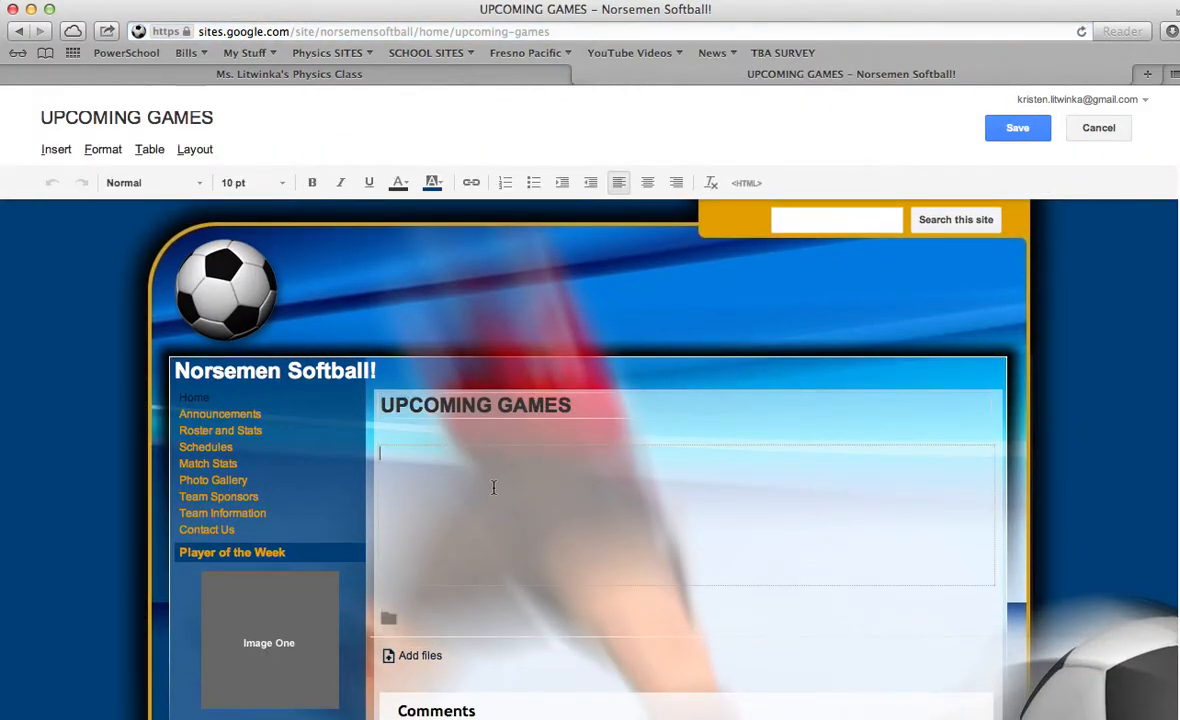
- Change the UPCOMING GAMES page layout to Two column (simple)
scroll(493, 487, "down", 4)
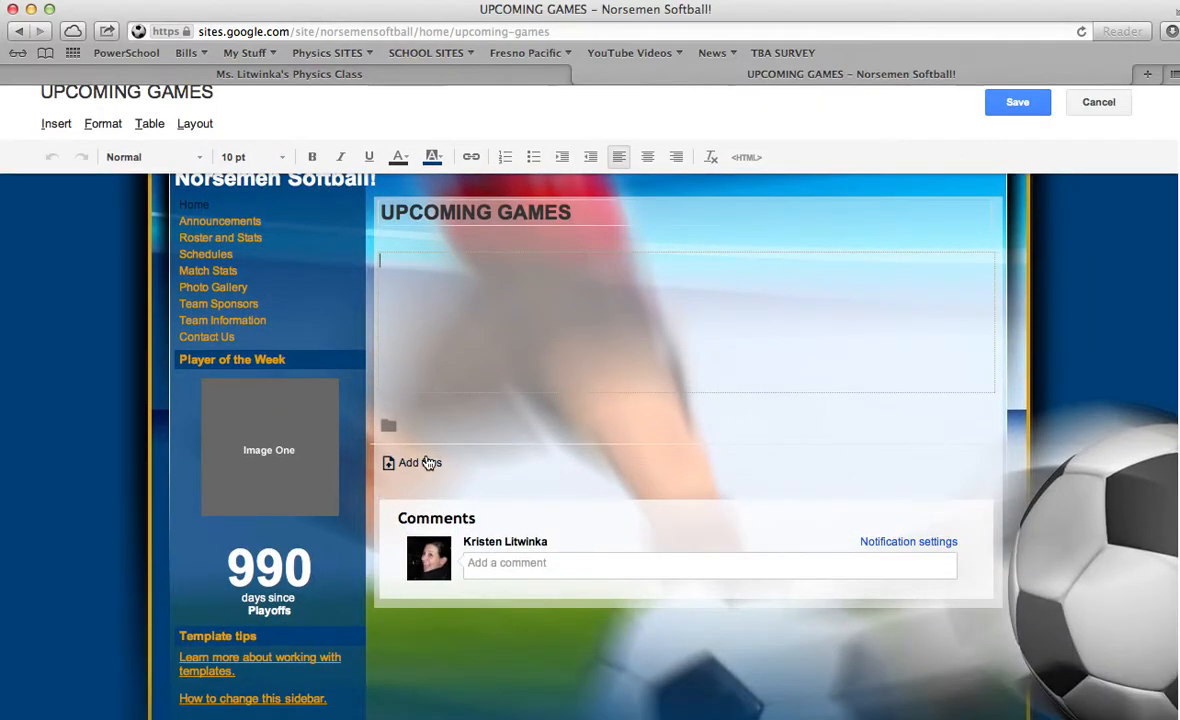
scroll(595, 414, "up", 4)
left_click(55, 150)
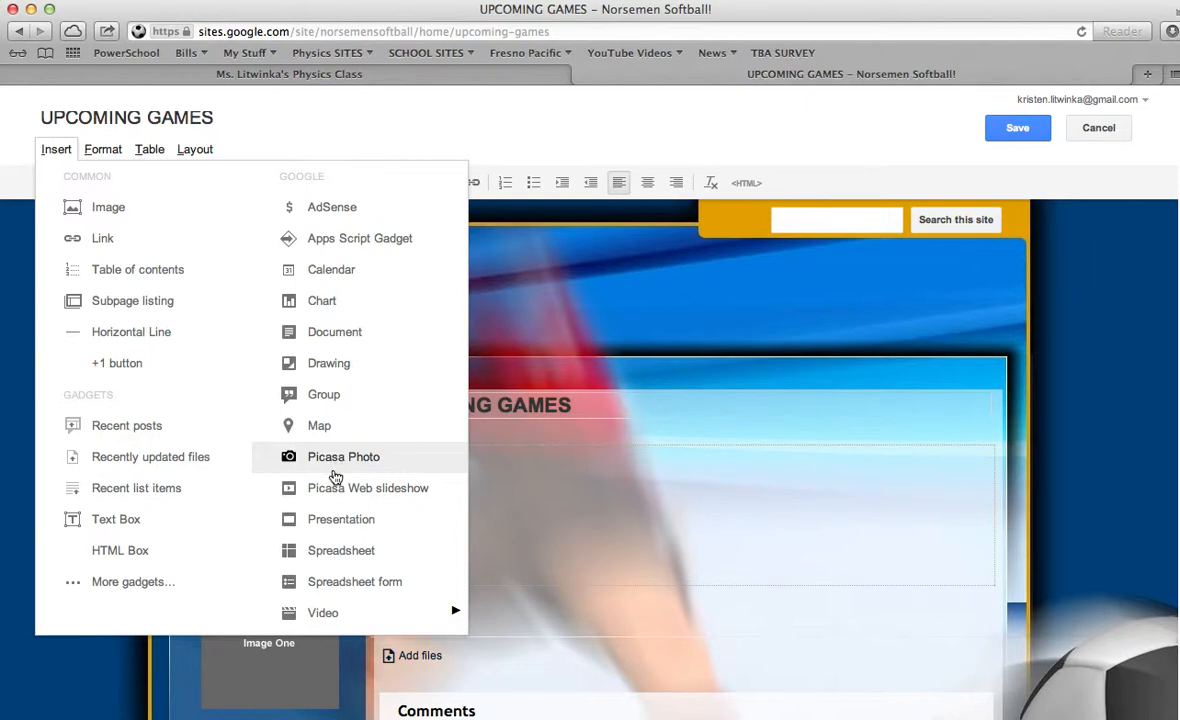
mouse_move(113, 153)
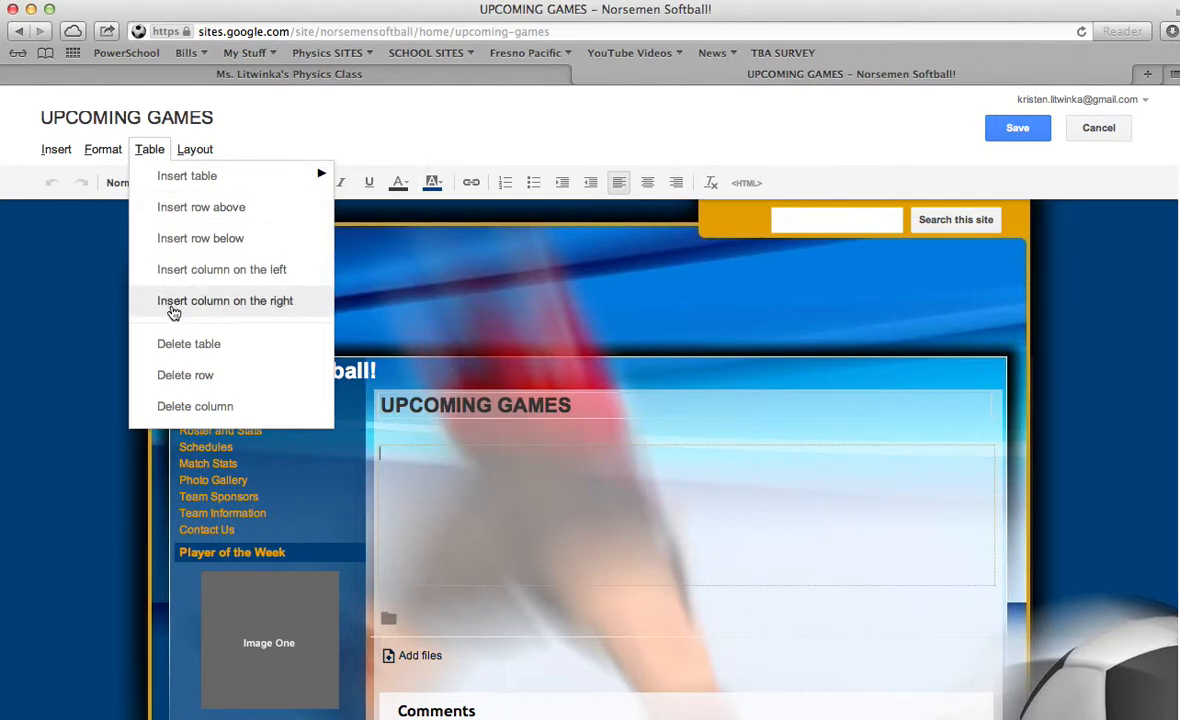
mouse_move(195, 152)
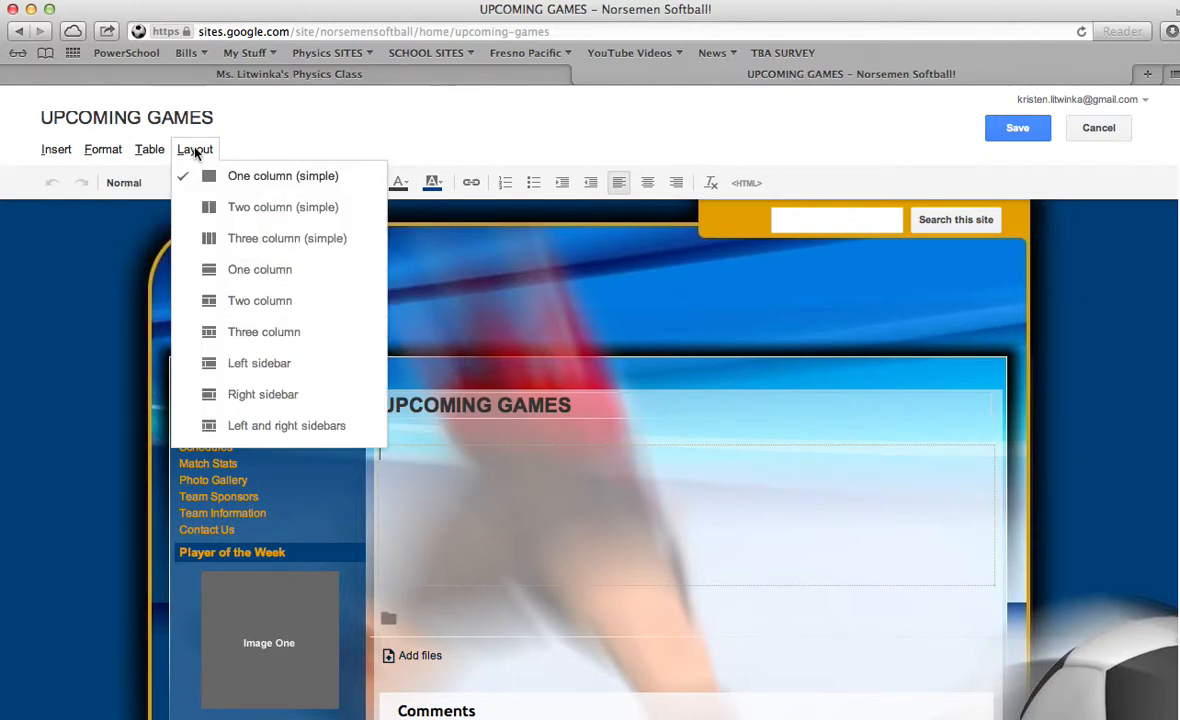
left_click(265, 210)
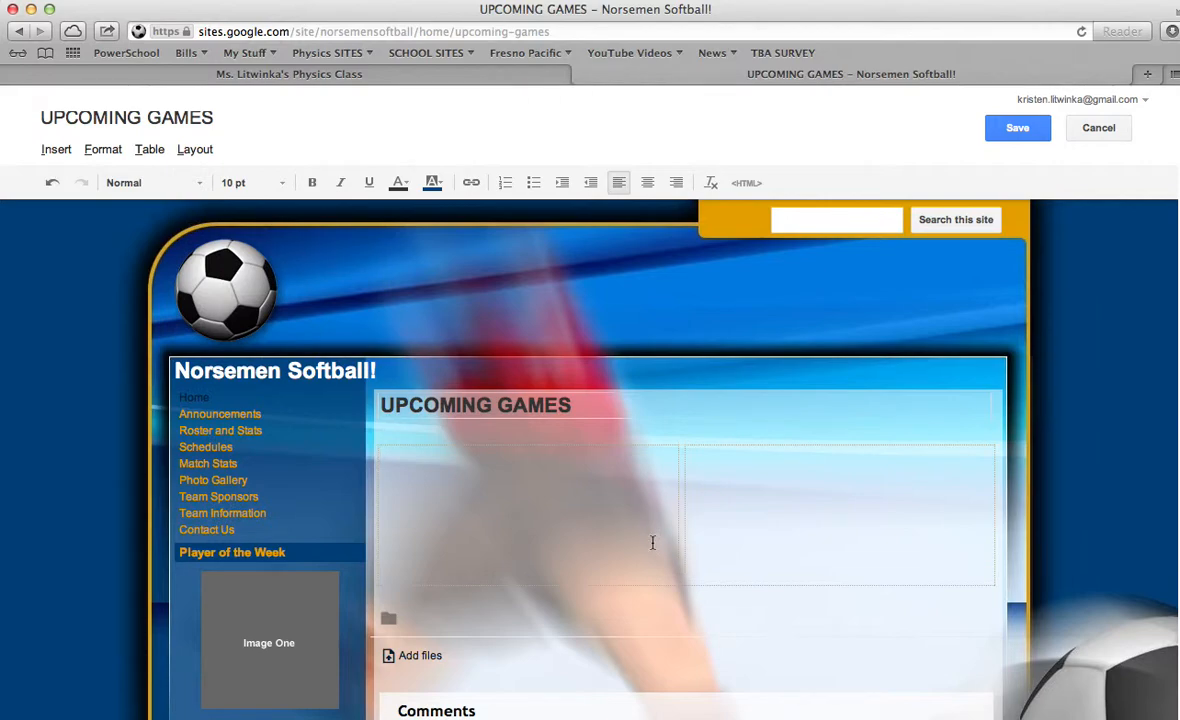
- Enter "NEXT WEEK'S GAME IS CANCELLED" in the first column and "OUR RECORD SO FAR IS 10-0!" in the second, and save the page
type("NEXT WEEK'S GAME IS CANCELLED")
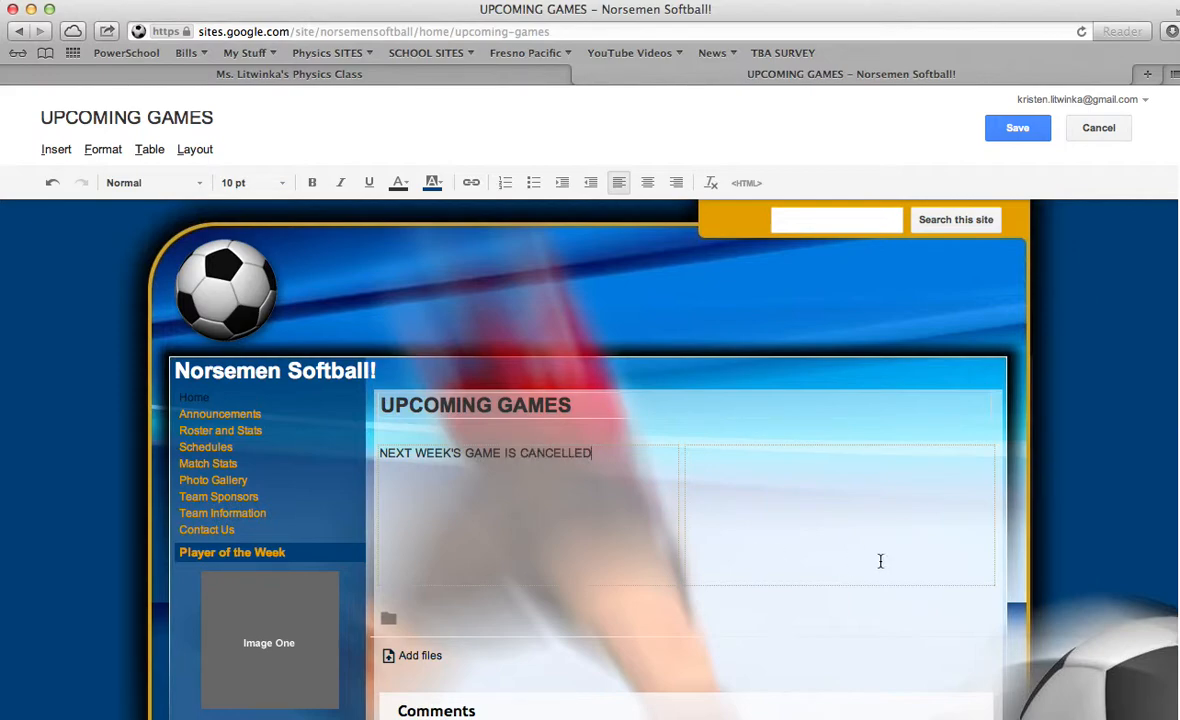
left_click(845, 517)
type("OUR RECORD SO FAR IS 10-0!")
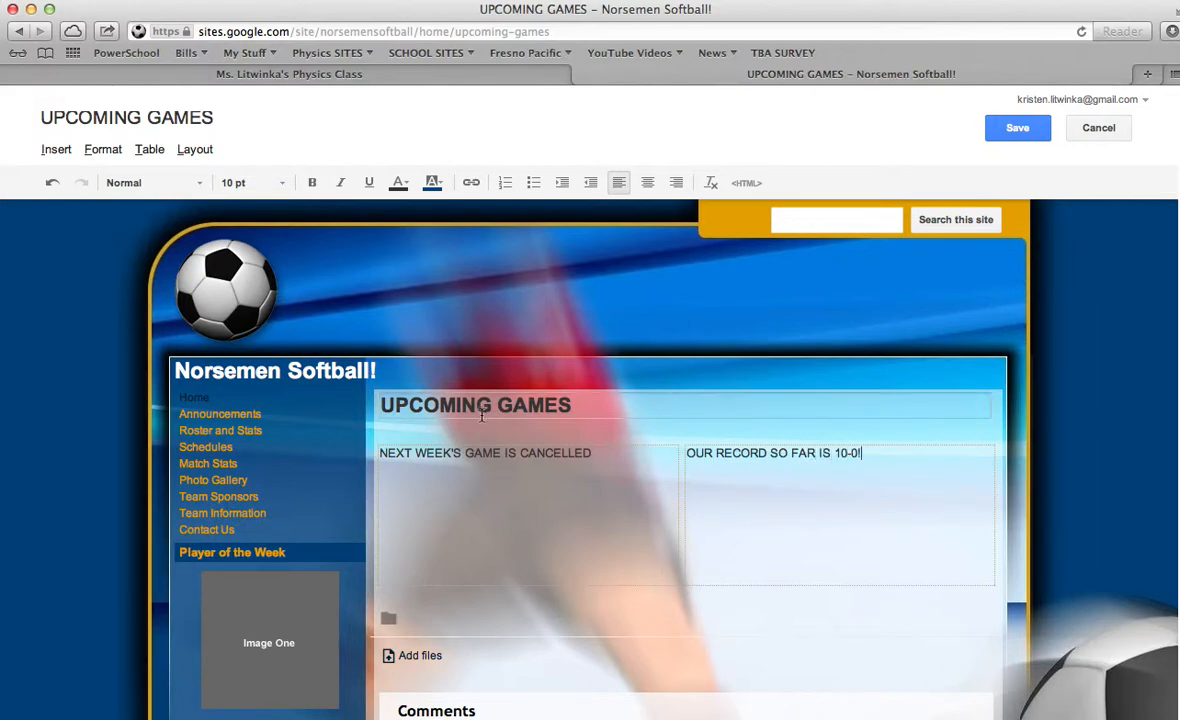
left_click(1017, 128)
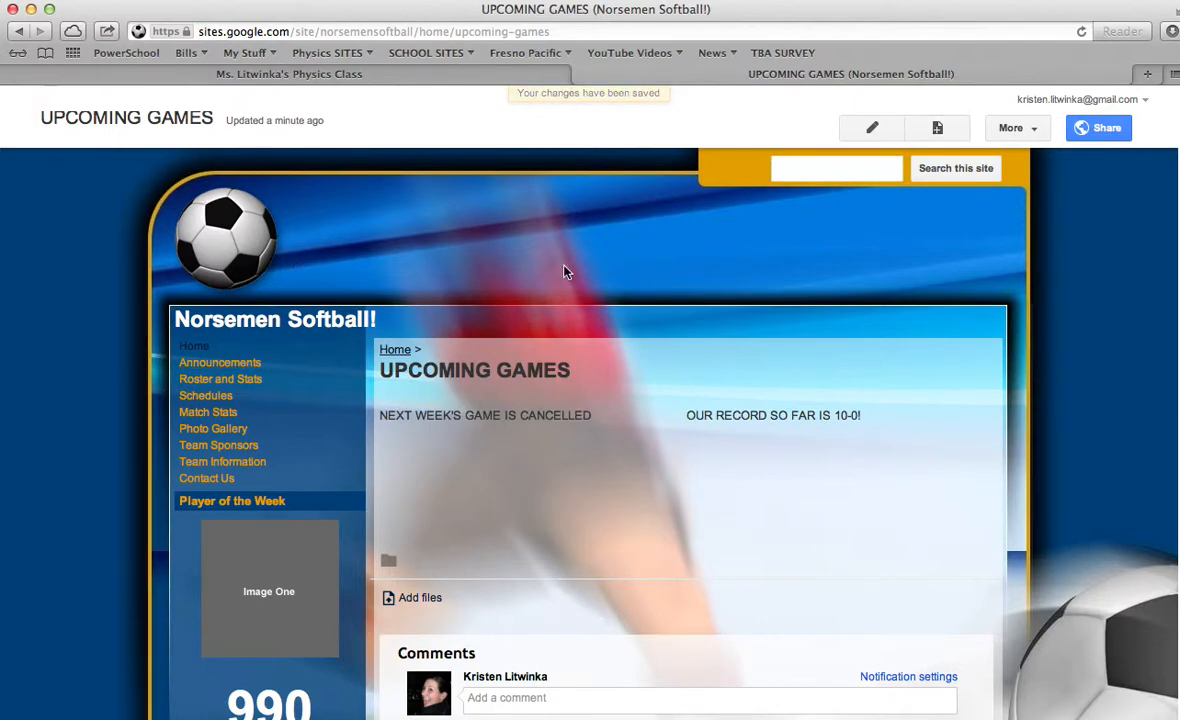
- Open the site's sharing and permissions and examine the share link, the access list and the options for adding people
left_click(1106, 128)
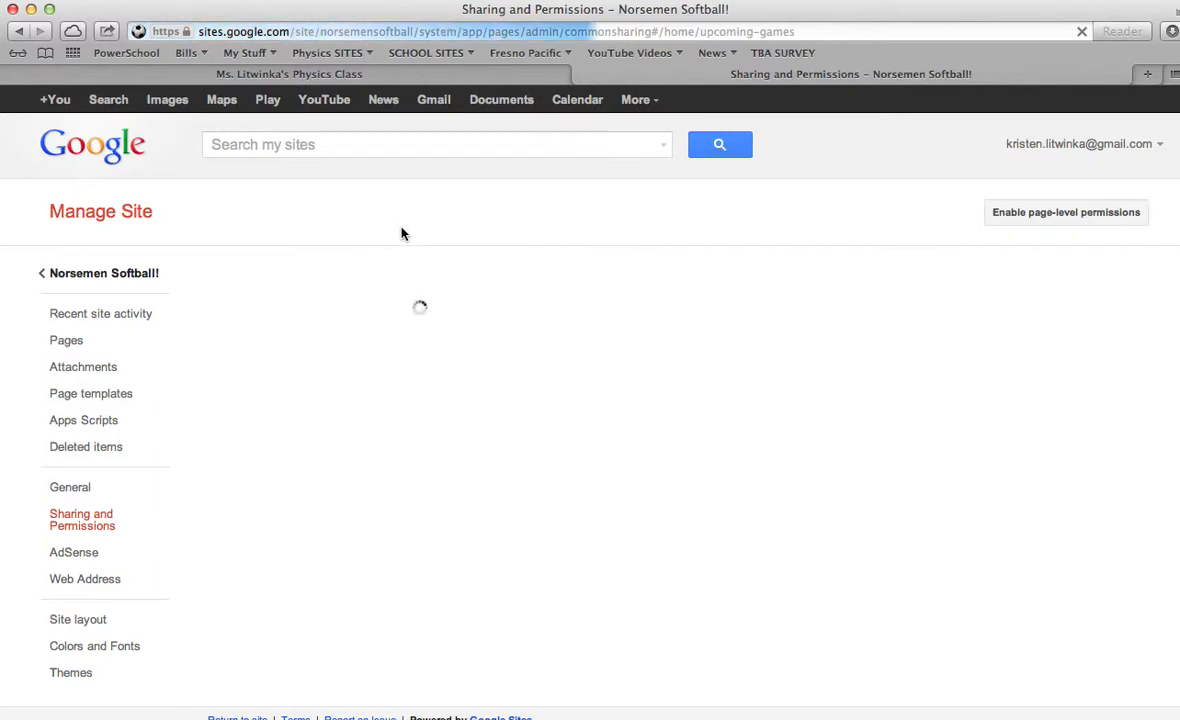
left_click(489, 300)
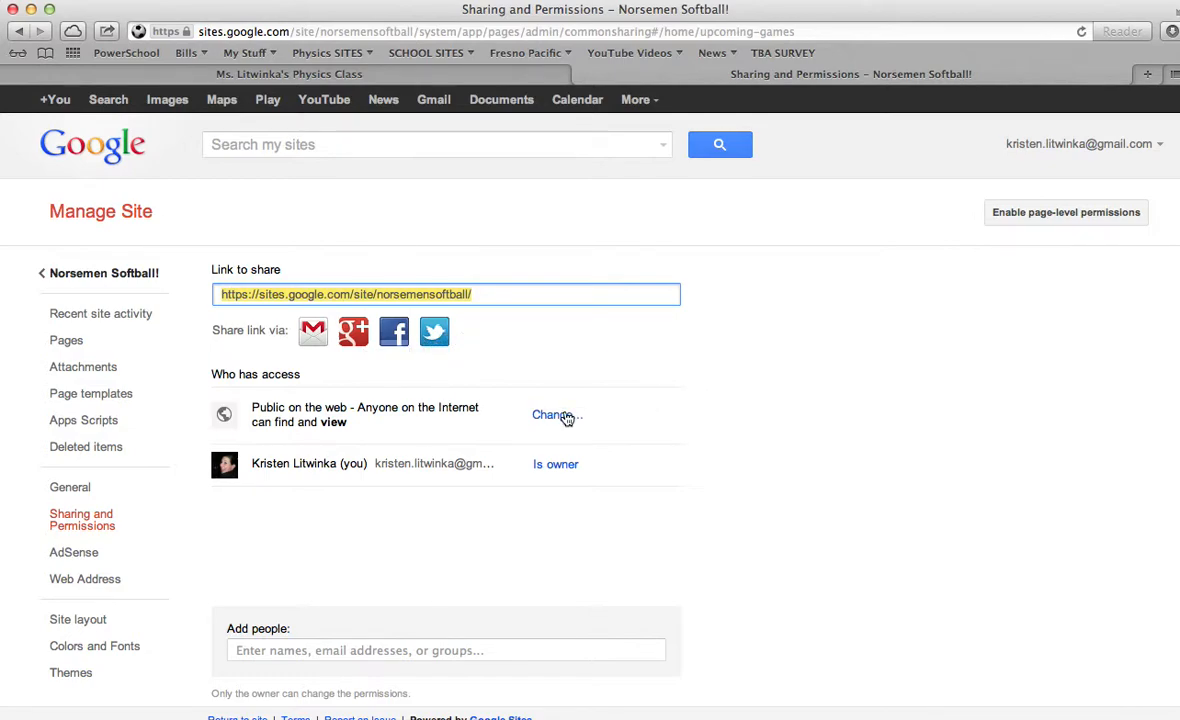
left_click(288, 651)
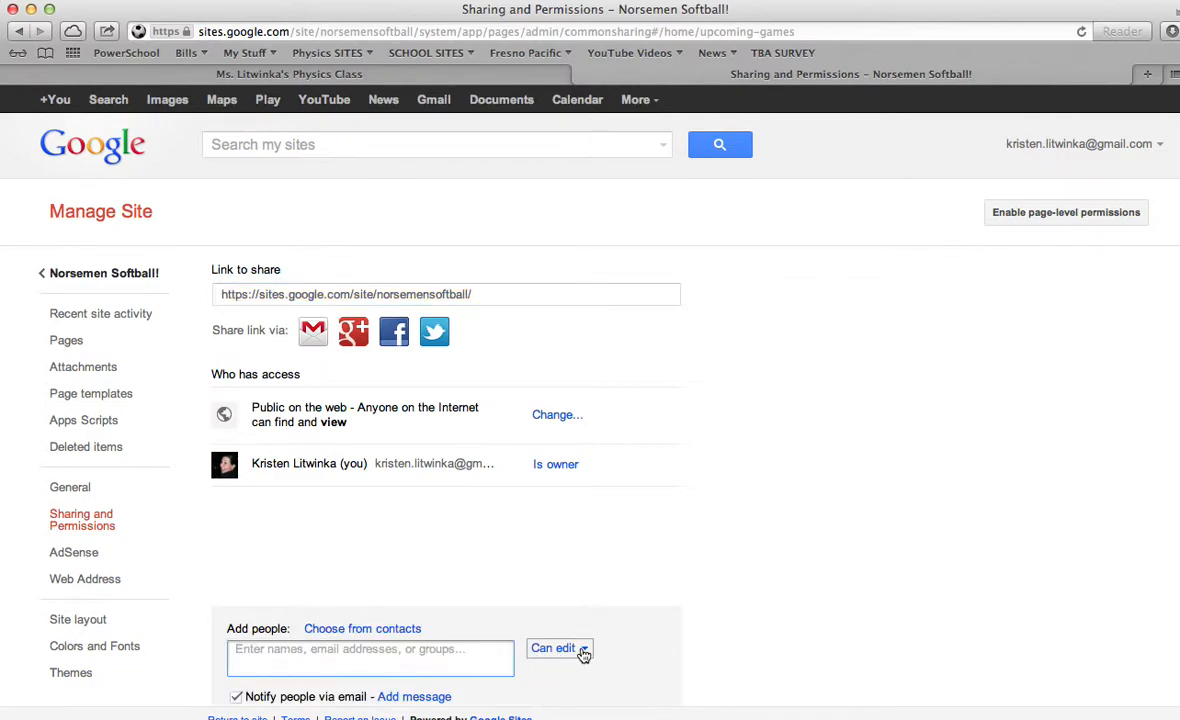
scroll(680, 600, "down", 1)
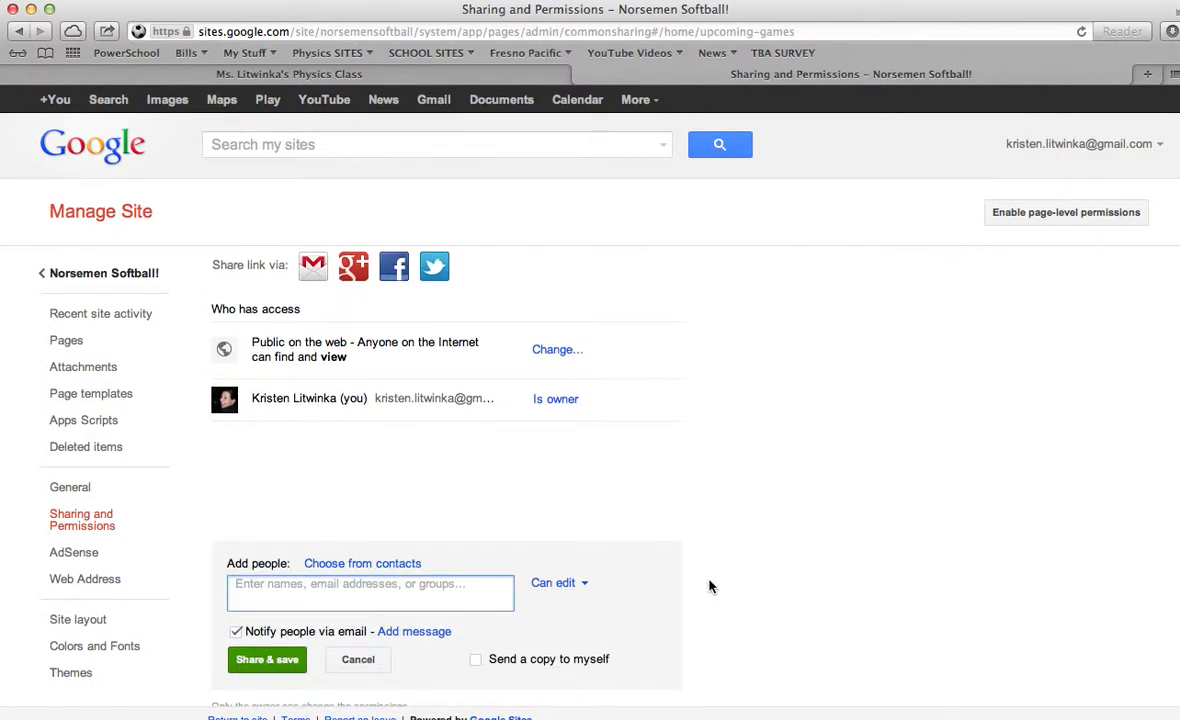
- Switch to the physics class site and look over its home page and class calendar
left_click(410, 77)
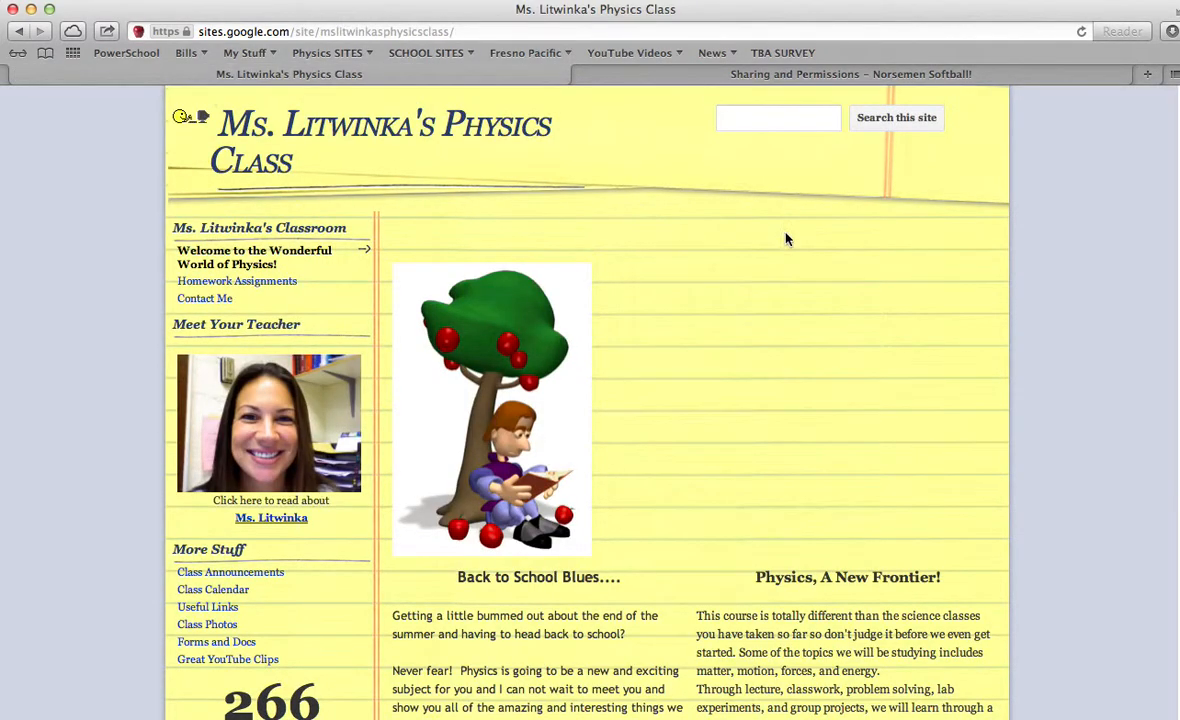
scroll(361, 253, "down", 2)
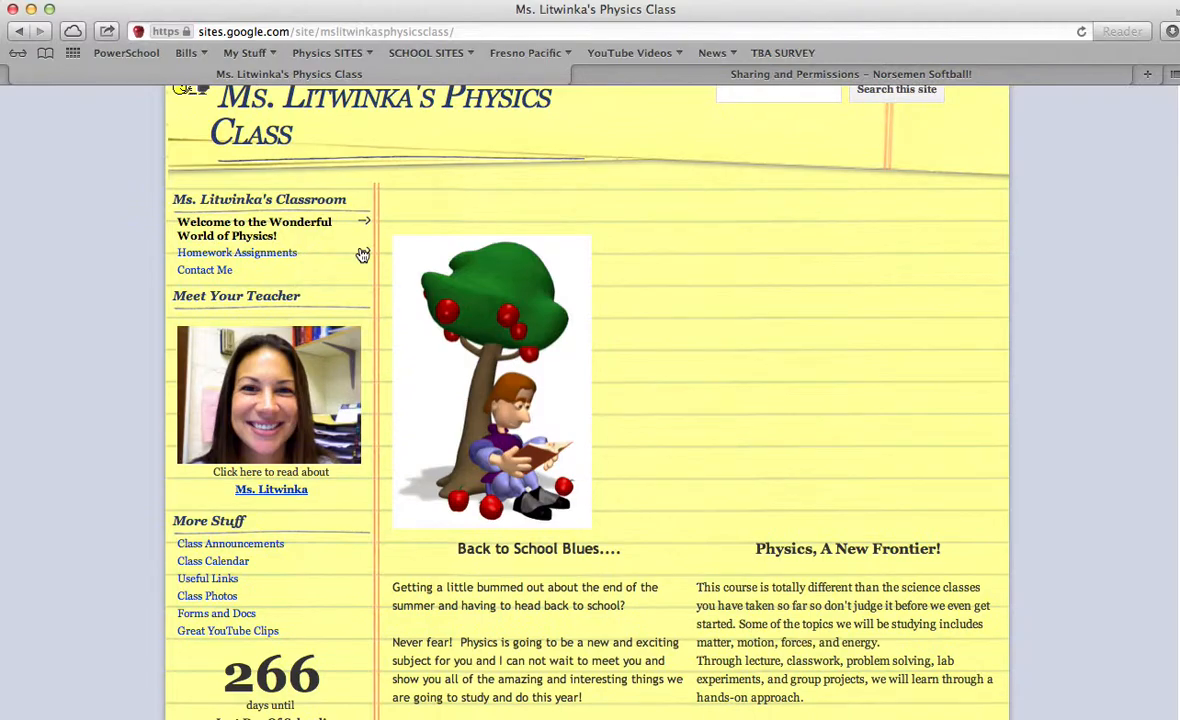
scroll(585, 585, "down", 1)
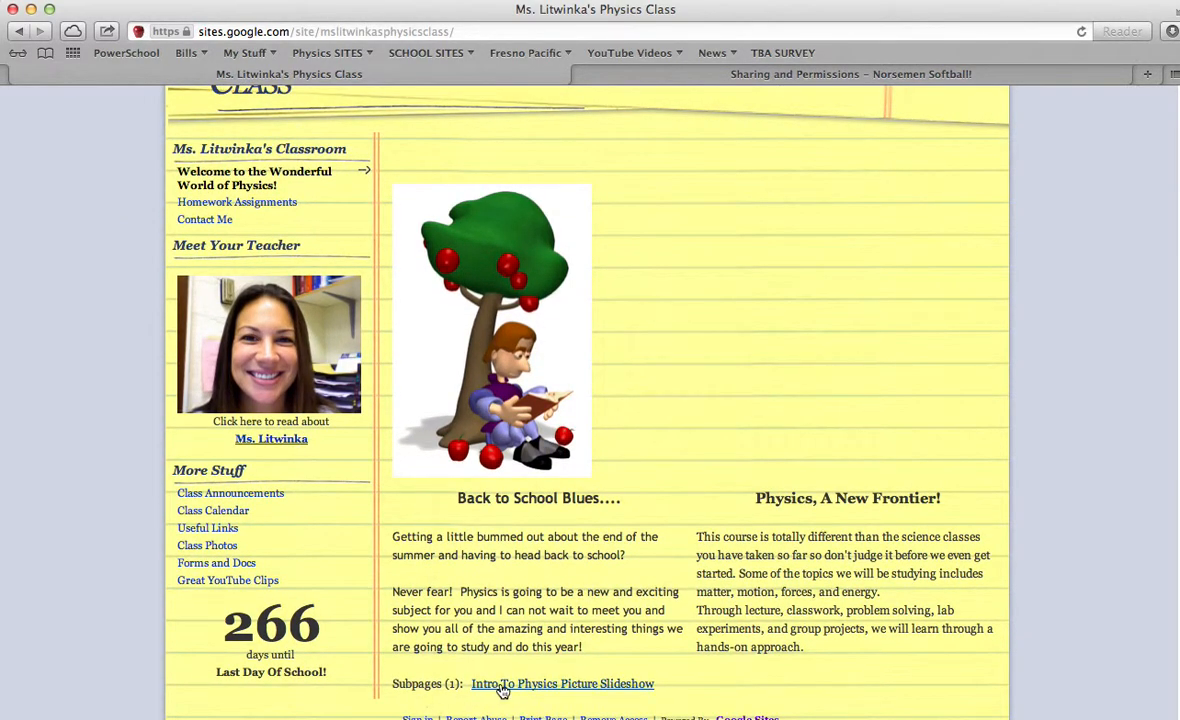
left_click(233, 512)
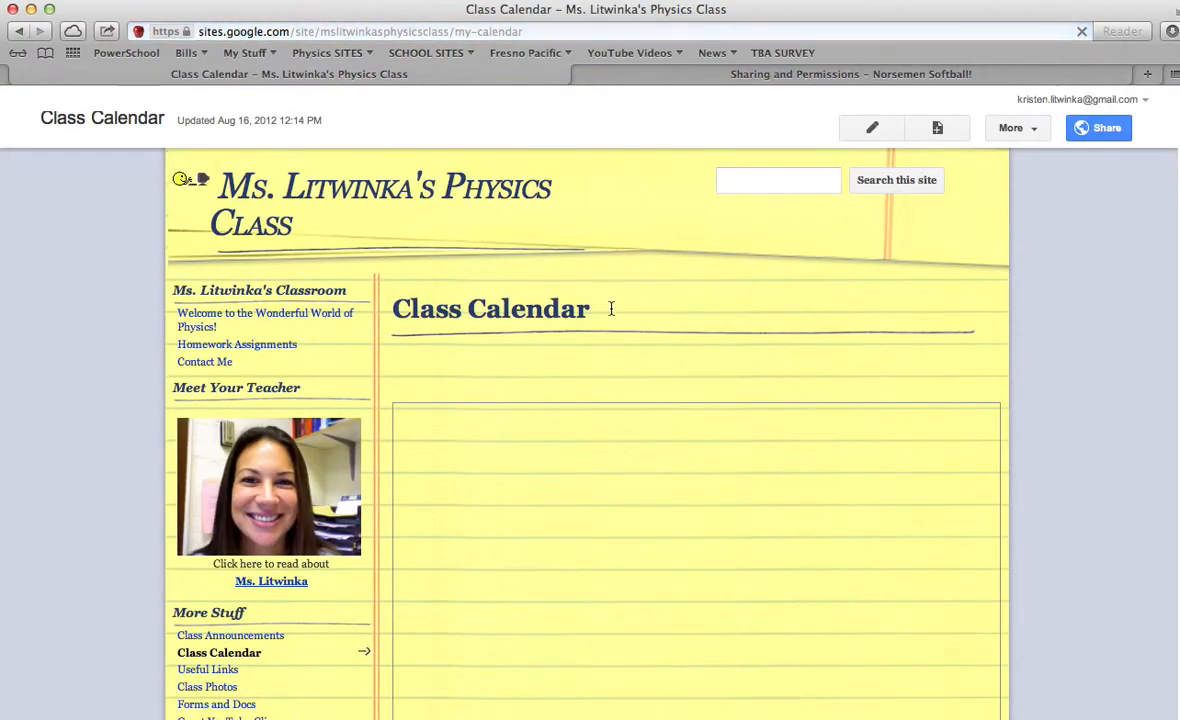
scroll(859, 453, "down", 5)
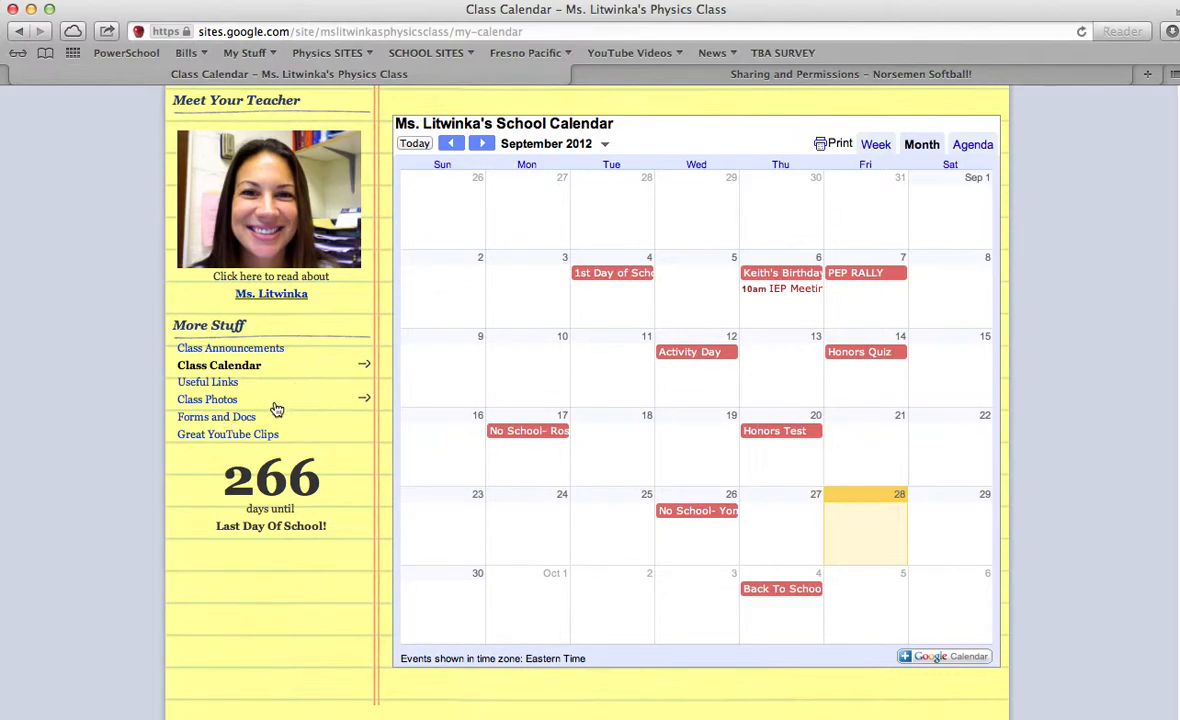
scroll(307, 402, "up", 5)
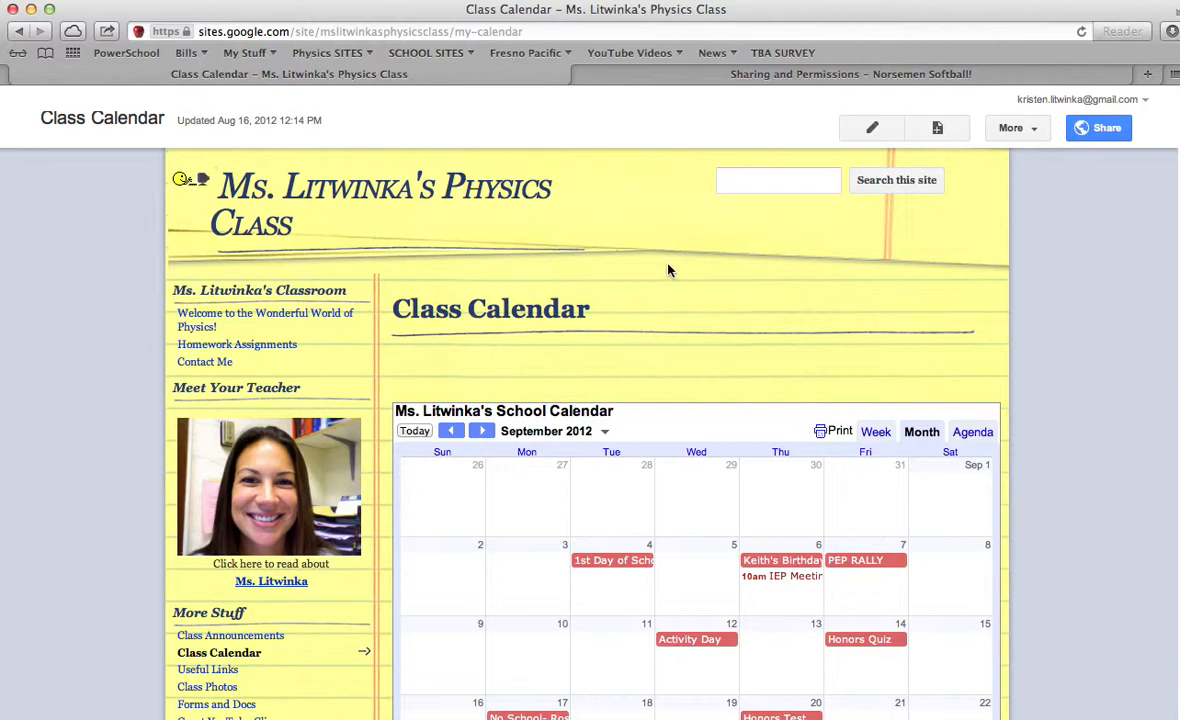
scroll(668, 268, "down", 5)
scroll(668, 268, "up", 5)
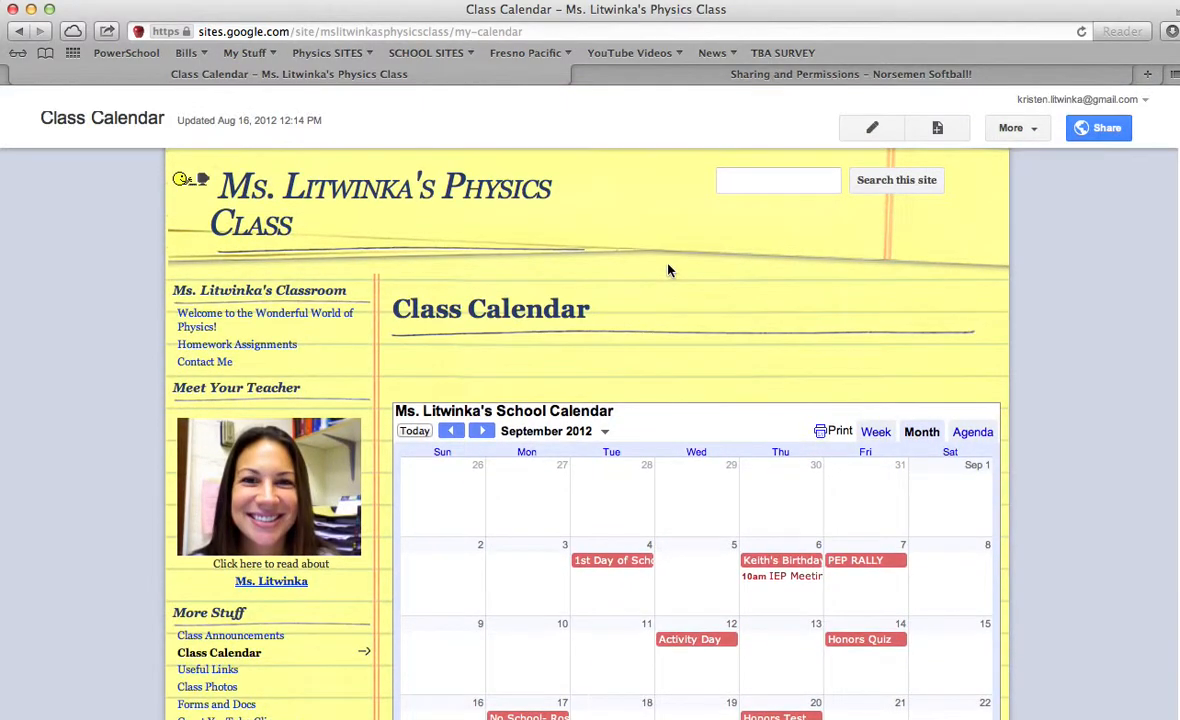